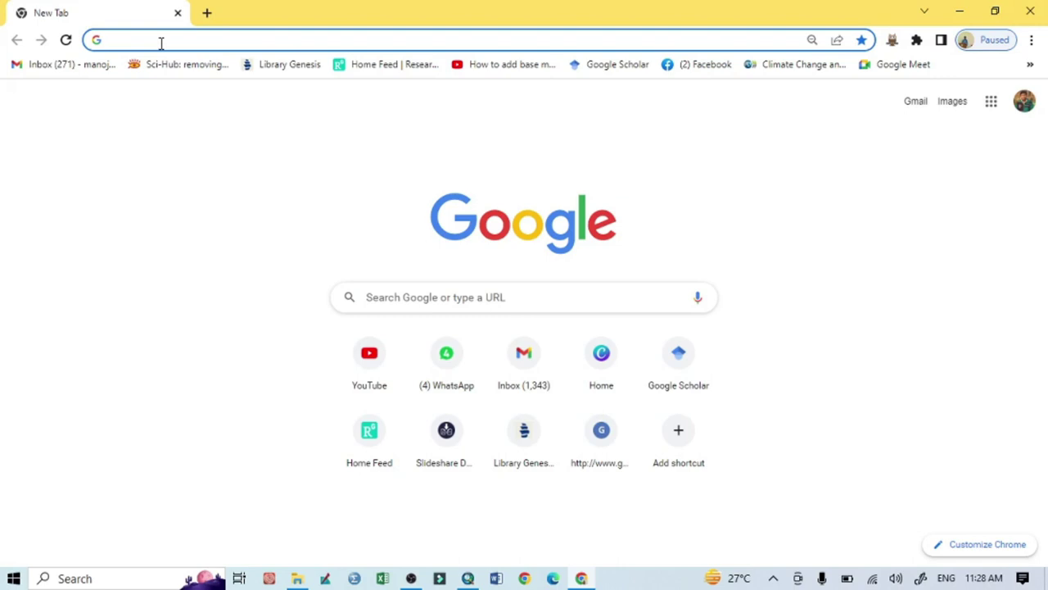
Run a Google search for 'usgs' from Chrome's address bar.
type("usgs")
key("Return")
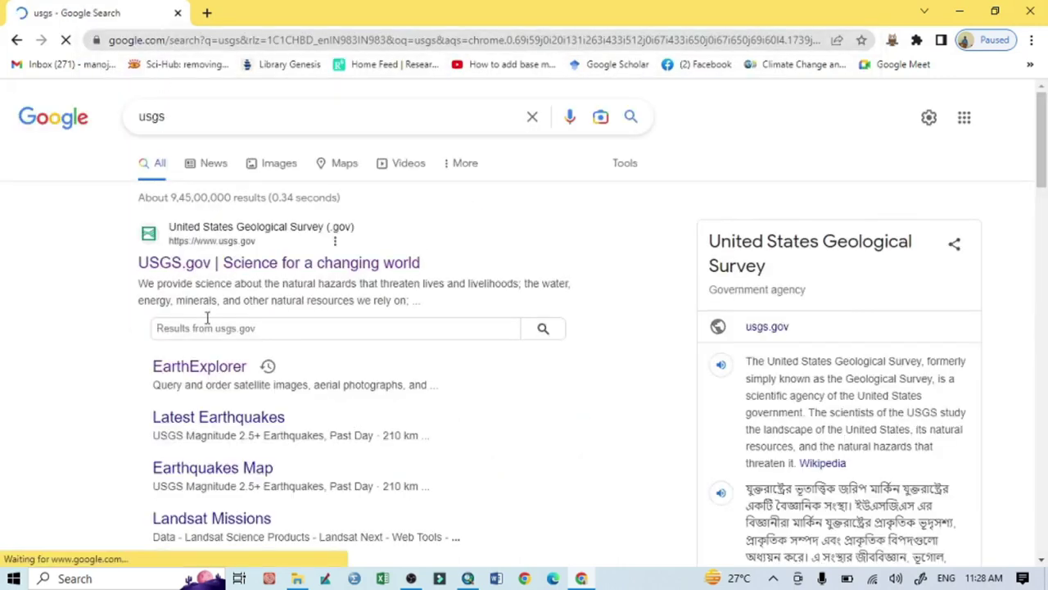
Open EarthExplorer from the results, browse the Search Criteria panel, and pan the map toward Asia.
left_click(181, 374)
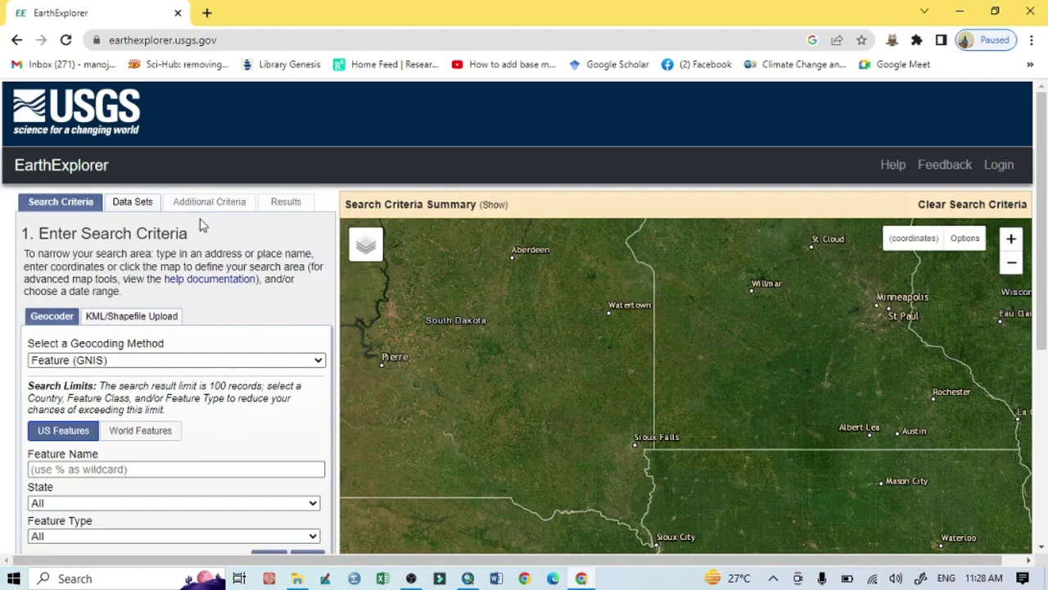
scroll(250, 398, "down", 3)
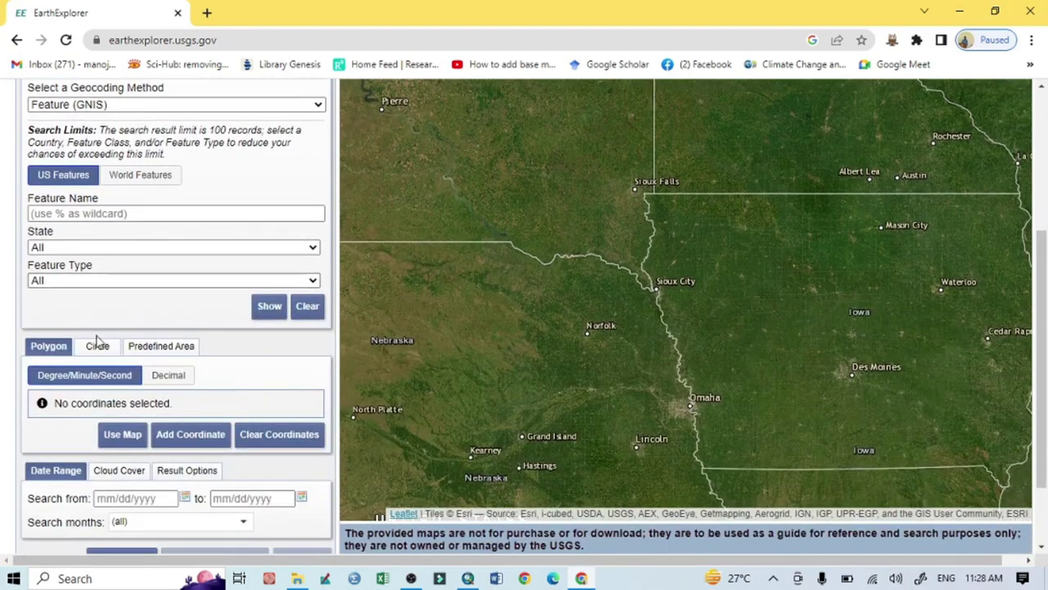
scroll(105, 276, "down", 2)
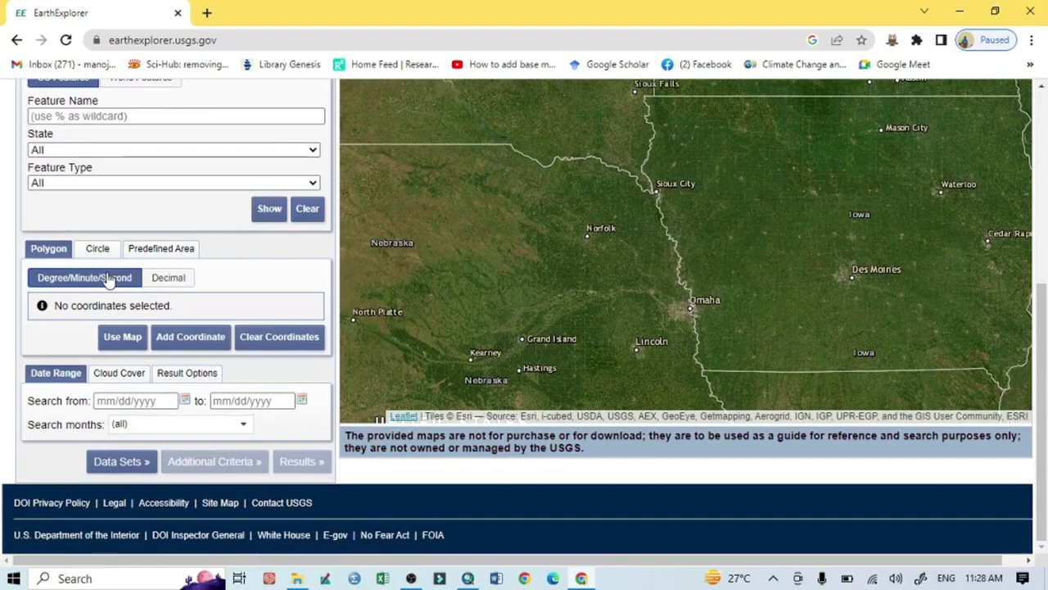
scroll(206, 150, "up", 5)
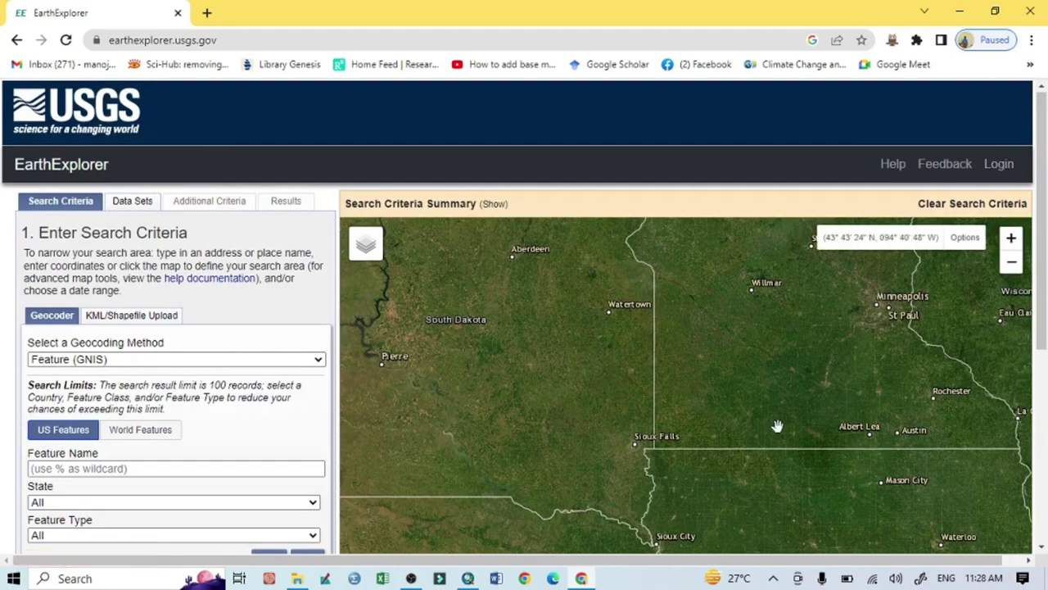
scroll(779, 424, "down", 1)
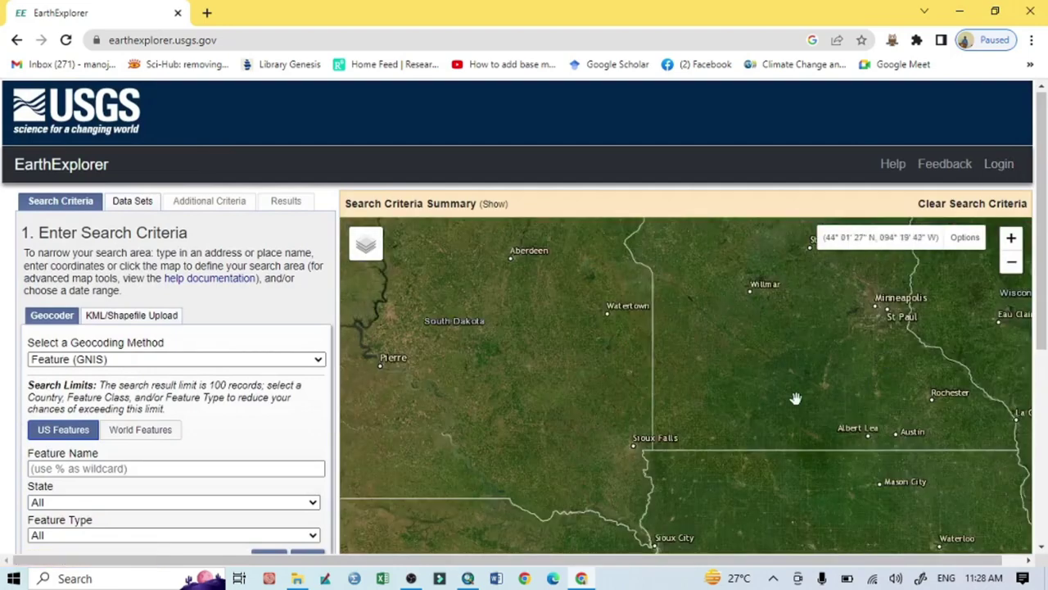
scroll(795, 398, "down", 1)
scroll(795, 398, "down", 2)
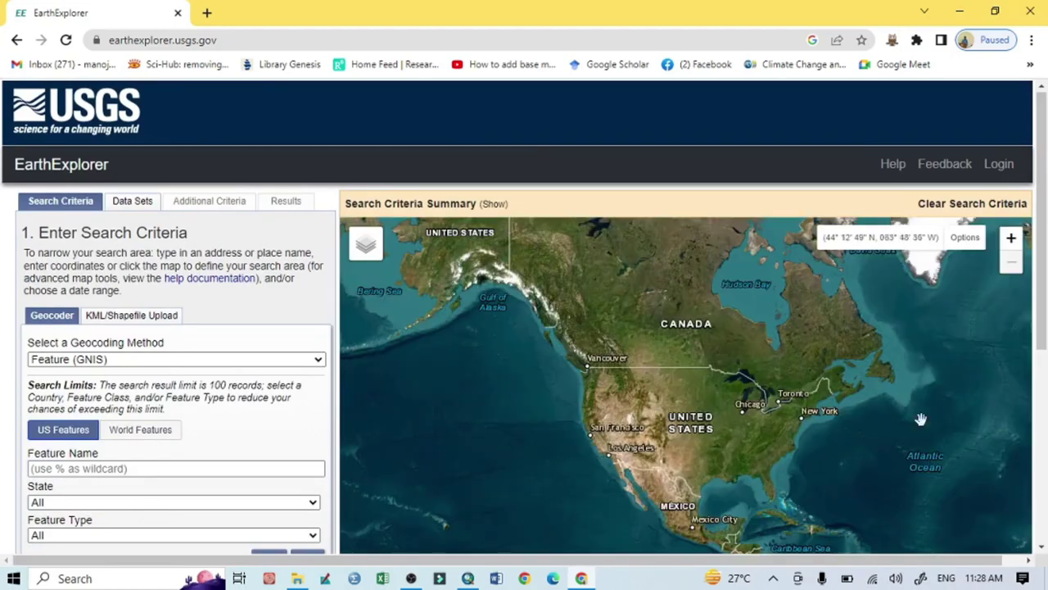
left_click_drag(952, 434, 488, 351)
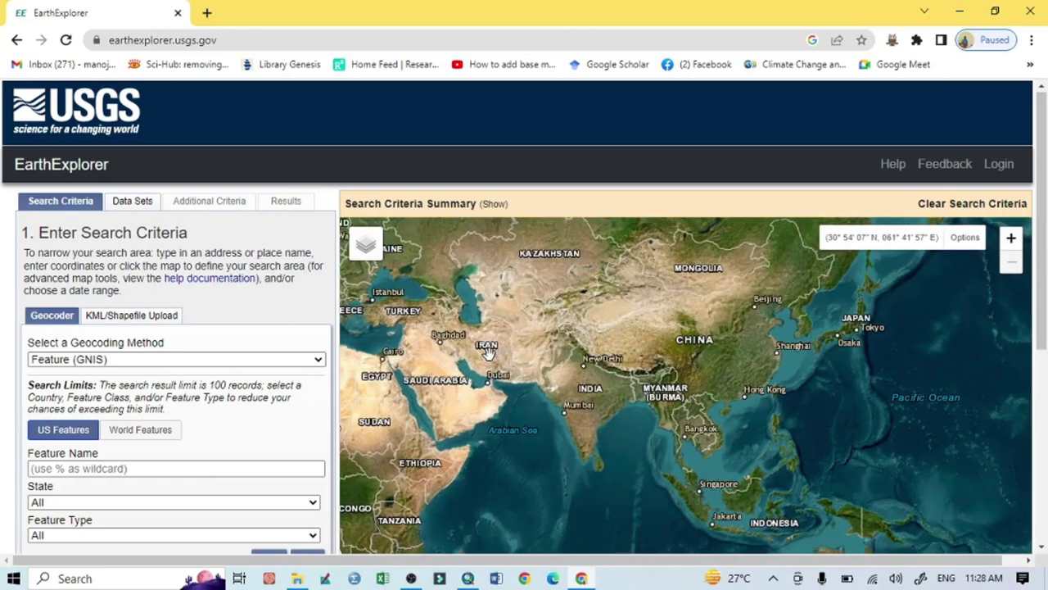
Go to the ERS sign-in page, look at Create New Account, then return.
left_click(999, 165)
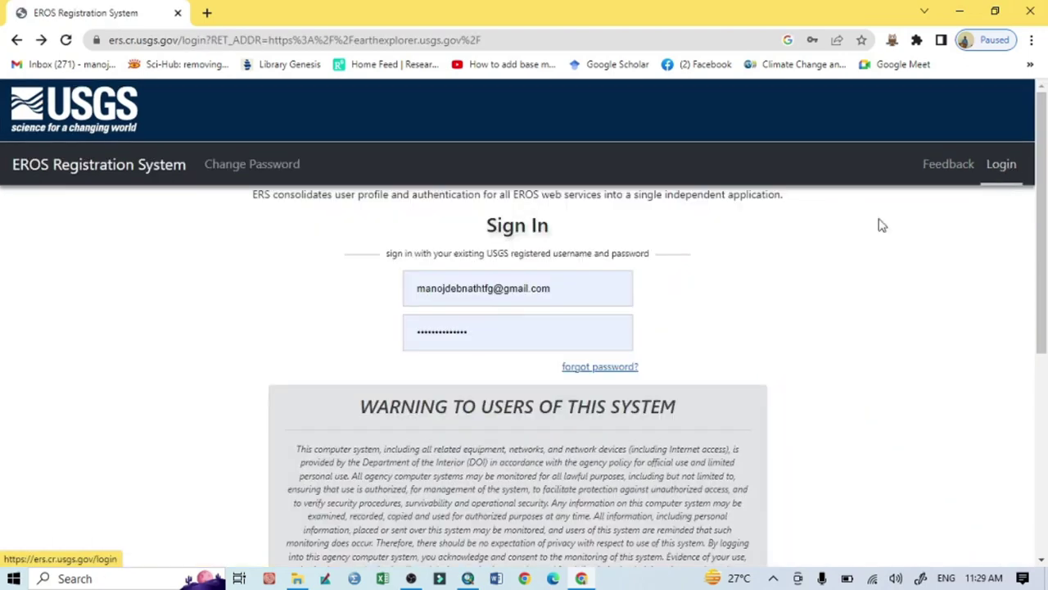
scroll(470, 399, "down", 4)
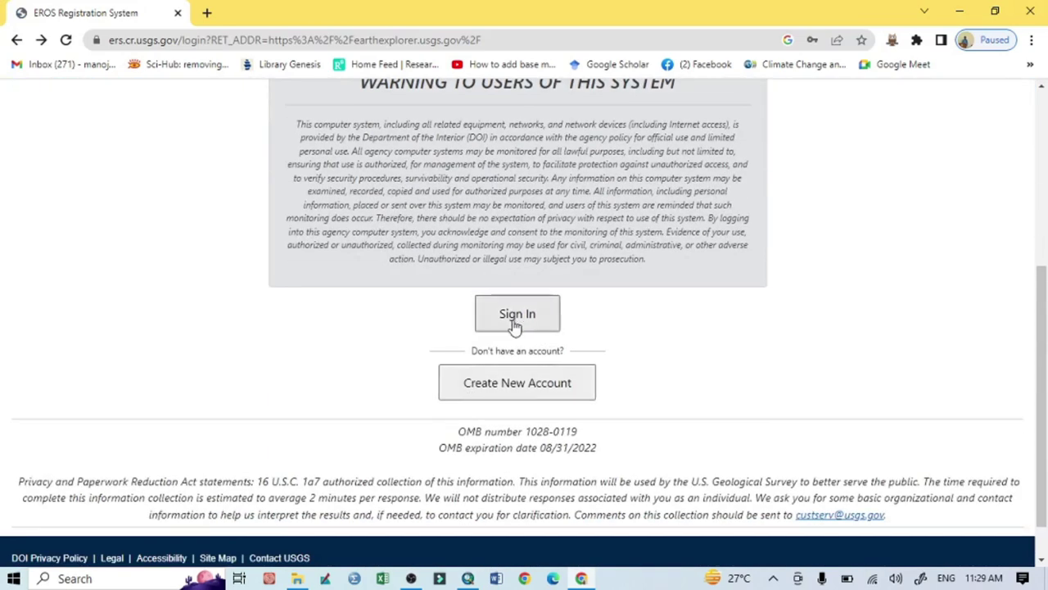
scroll(613, 122, "up", 2)
scroll(539, 321, "down", 2)
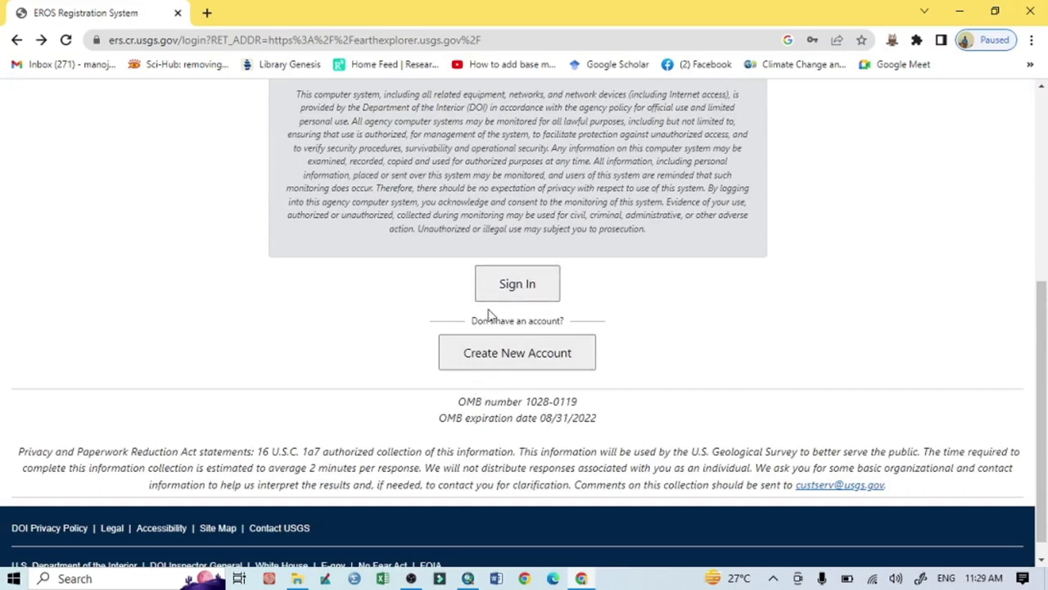
left_click(513, 357)
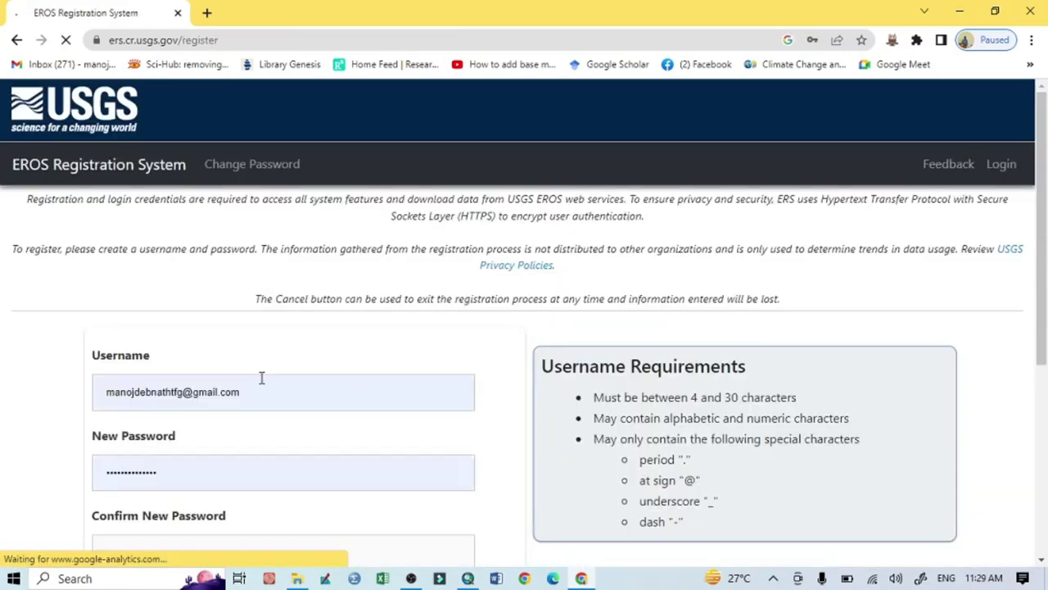
scroll(253, 376, "down", 1)
scroll(252, 377, "down", 4)
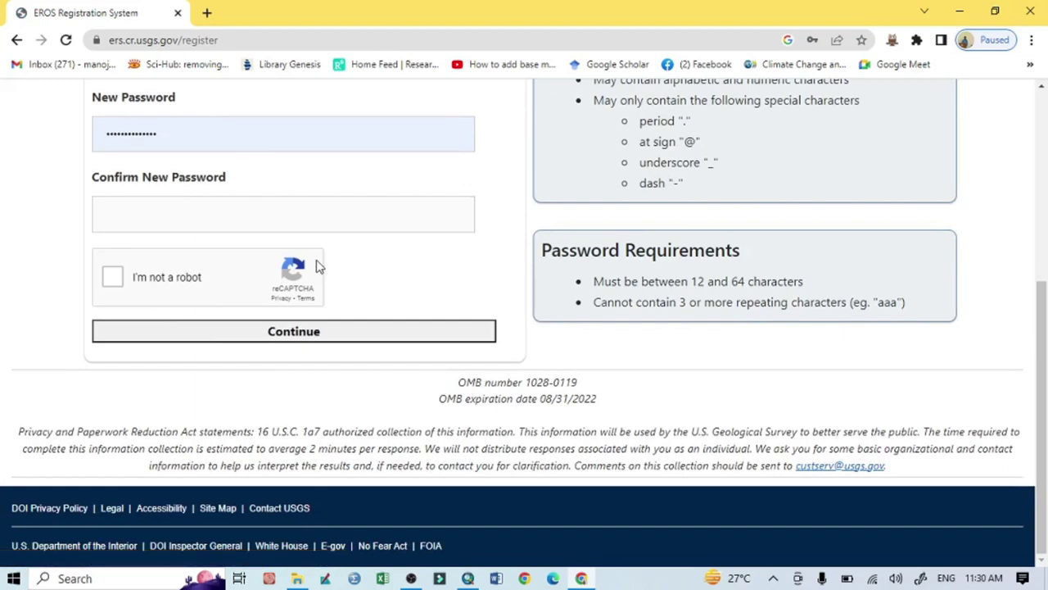
left_click(16, 41)
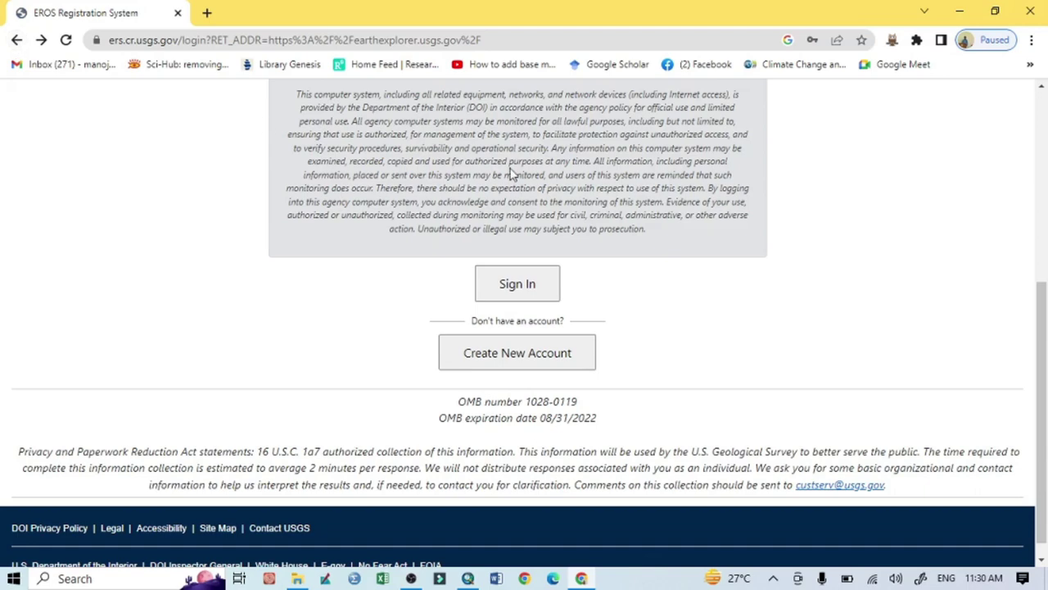
Sign in to EROS with the saved USGS account credentials.
scroll(725, 286, "up", 3)
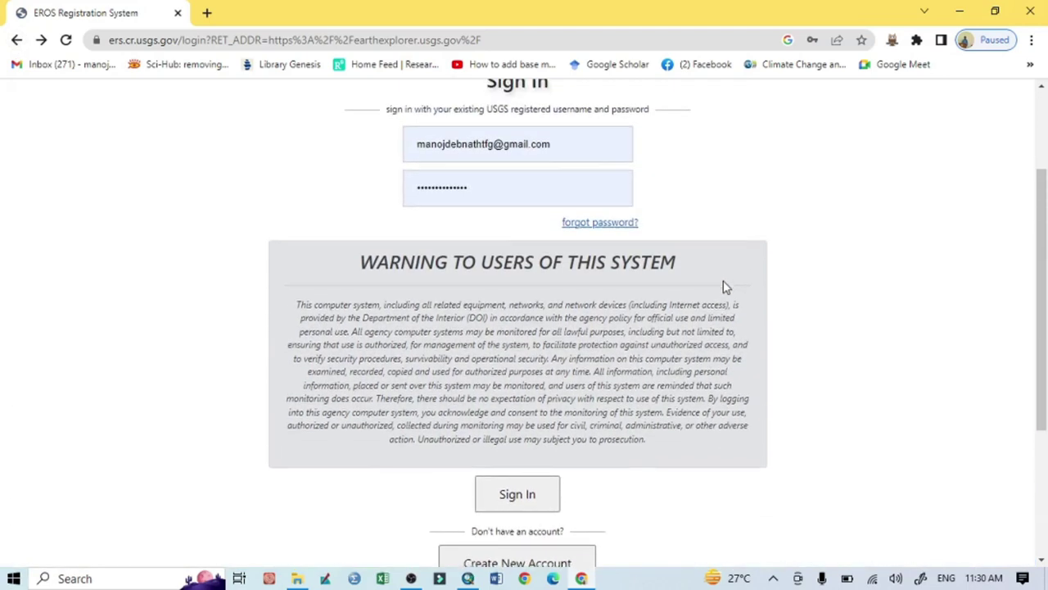
scroll(724, 286, "down", 3)
scroll(521, 278, "up", 3)
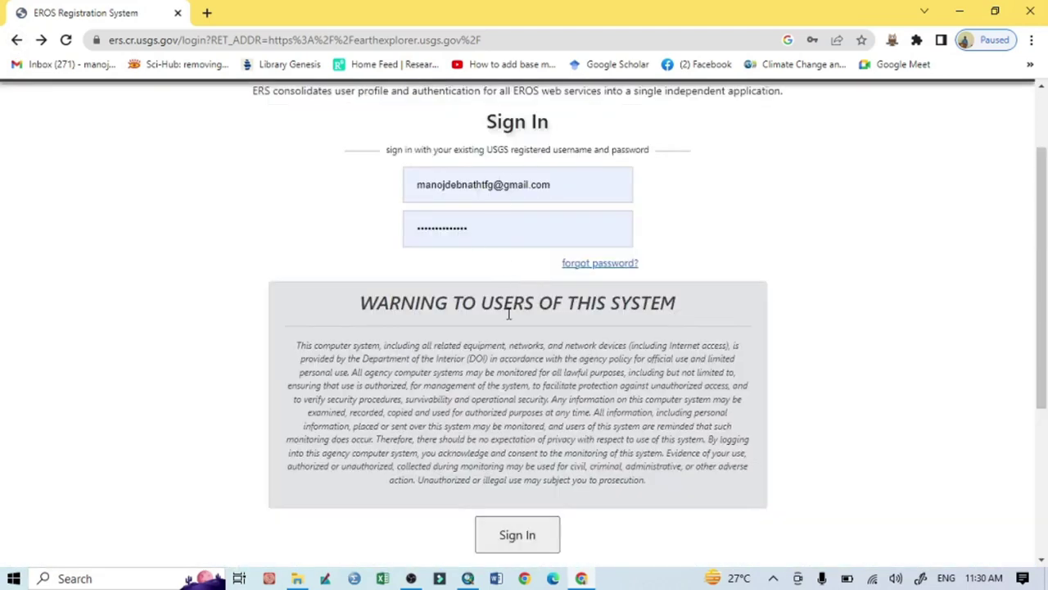
scroll(509, 314, "down", 3)
scroll(508, 314, "down", 1)
left_click(525, 270)
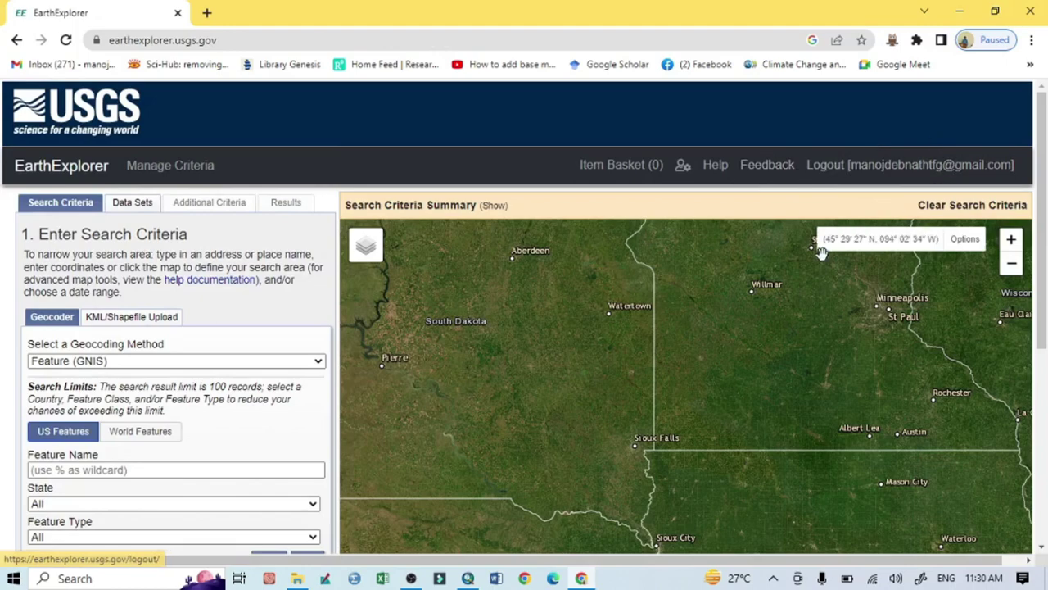
scroll(821, 252, "up", 1)
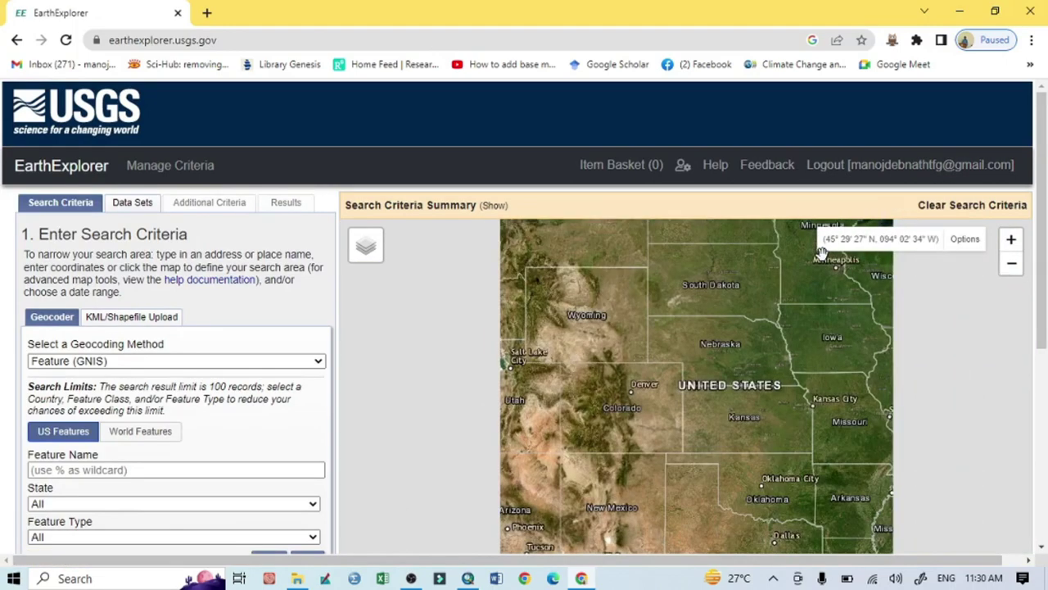
scroll(284, 271, "down", 3)
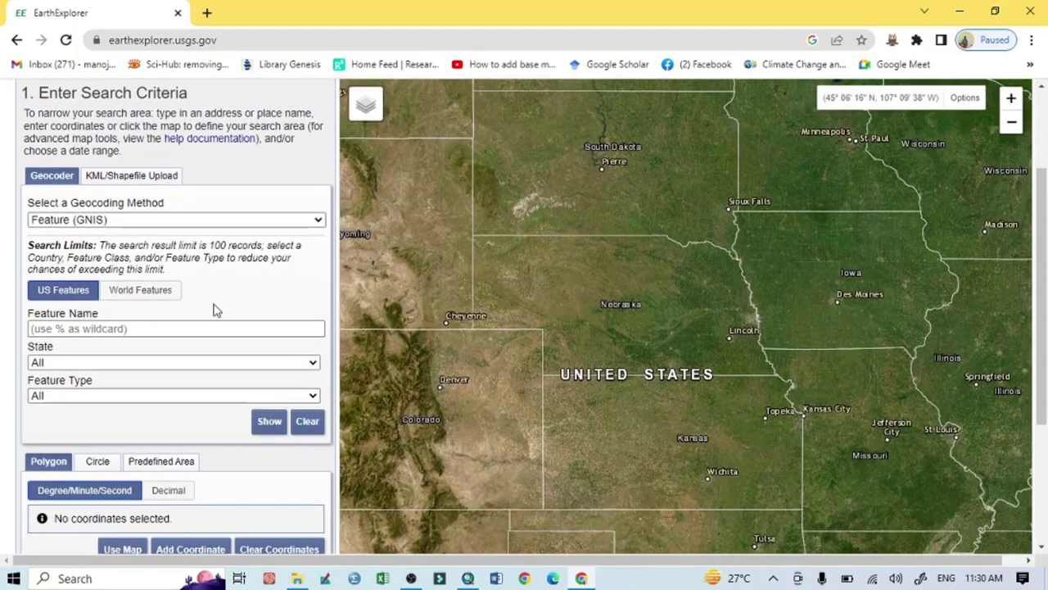
left_click_drag(216, 307, 96, 580)
left_click(205, 220)
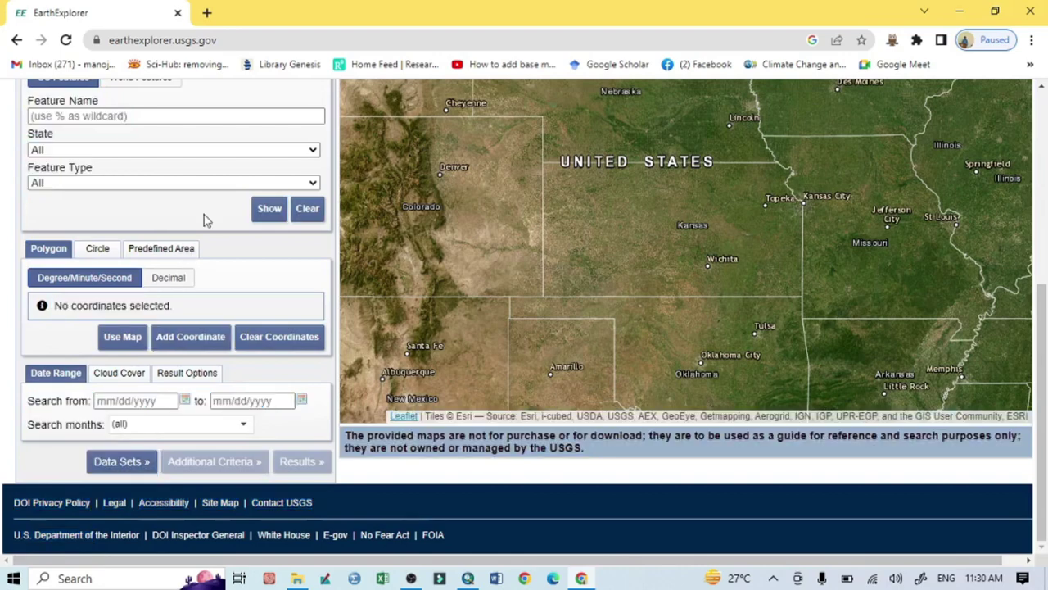
scroll(206, 220, "up", 2)
scroll(205, 221, "up", 1)
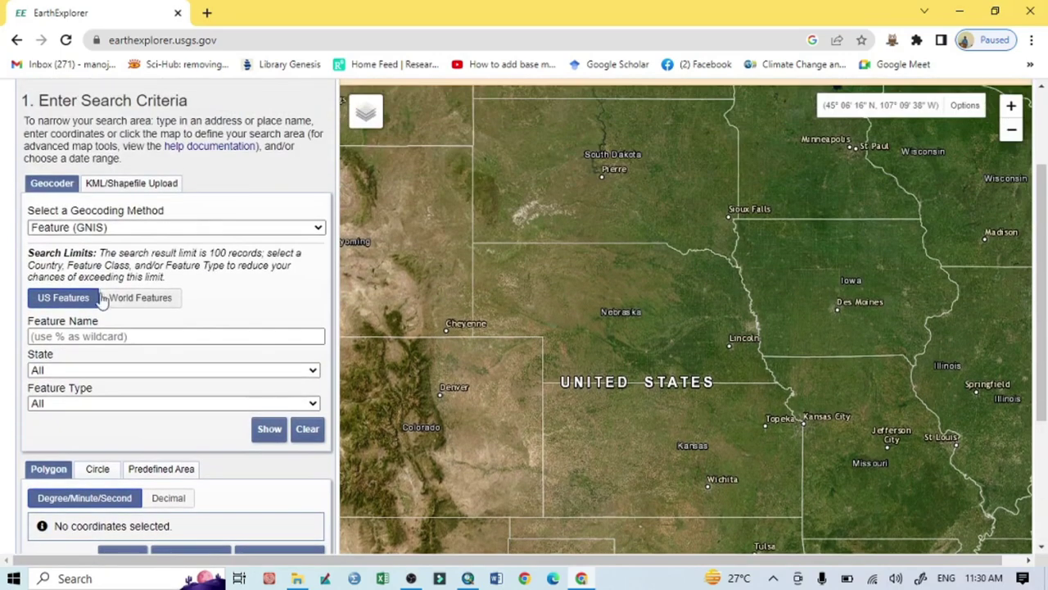
Geocode 'Shillong' with the Address/Place method, correcting the 'Shilling' typo, and show matches.
left_click(98, 228)
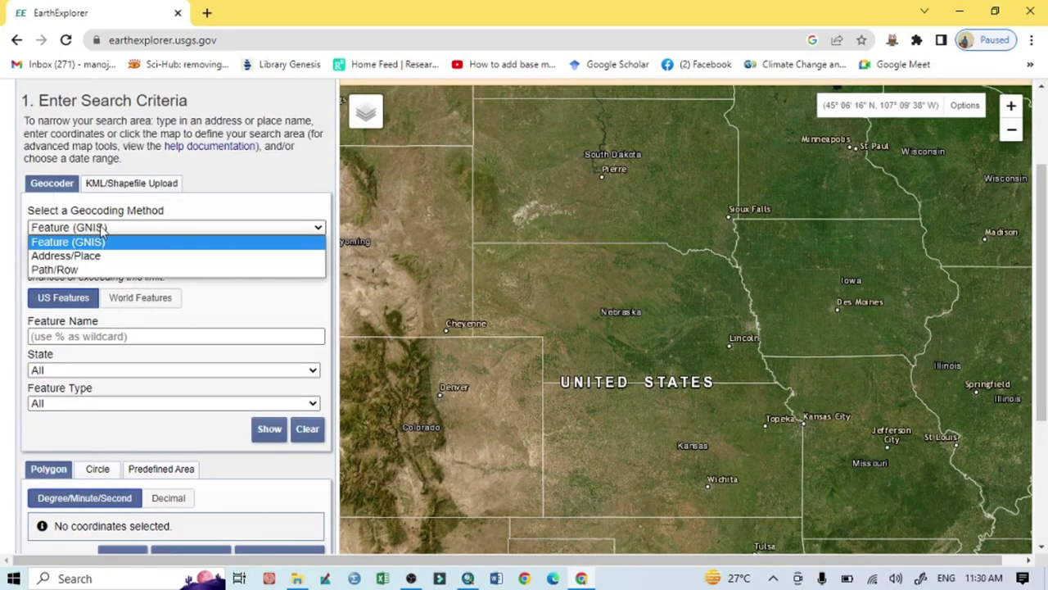
left_click(73, 257)
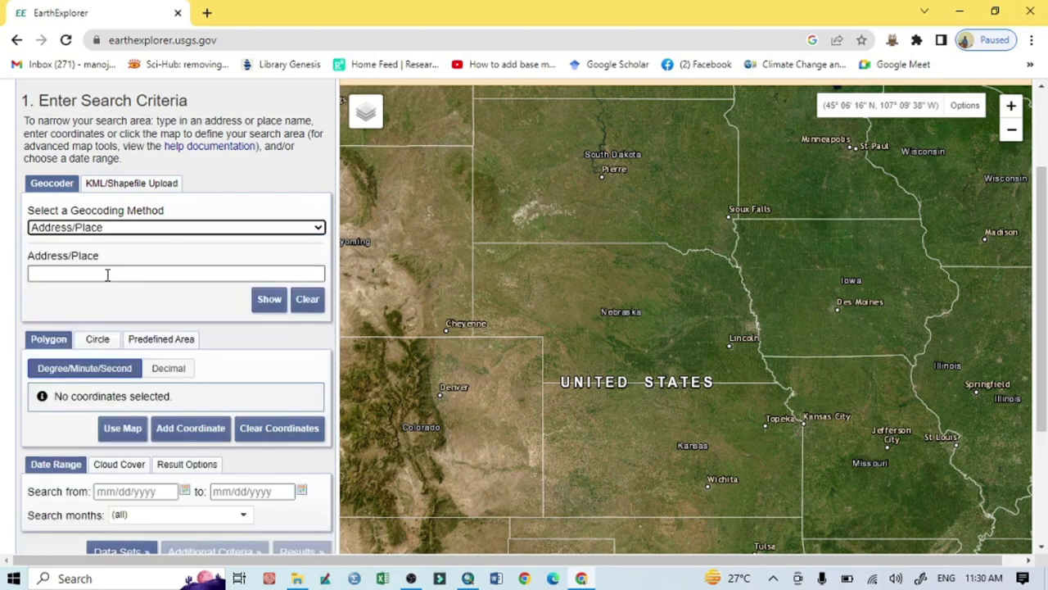
left_click(107, 274)
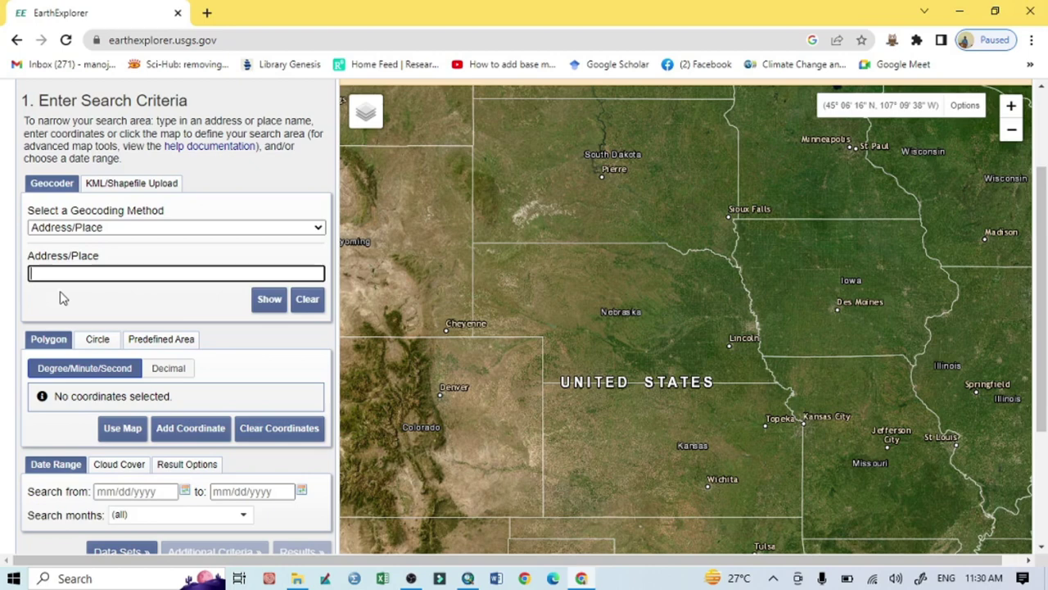
type("Shilling")
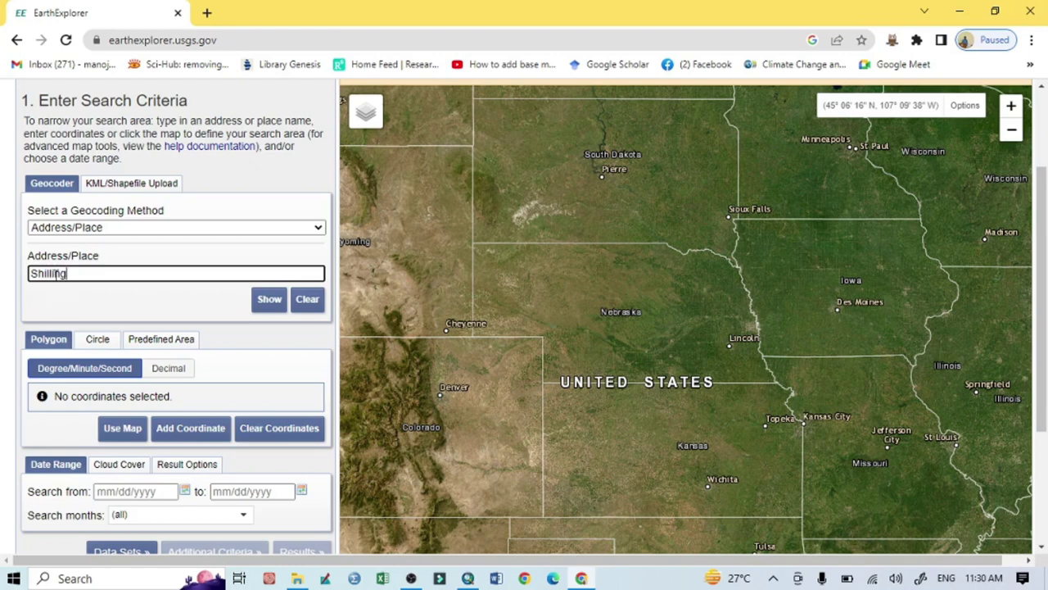
left_click(54, 274)
key("BackSpace")
type("o")
left_click(270, 300)
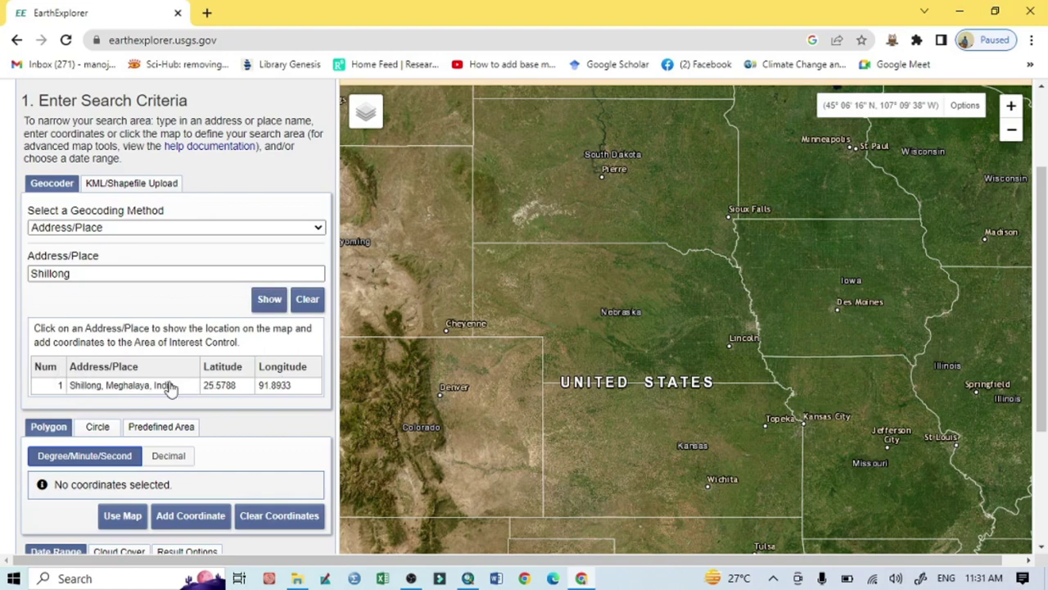
Add Shillong (25° 34' 43" N, 091° 53' 35" E) as search coordinate 1 and return to Address/Place fields.
left_click(143, 388)
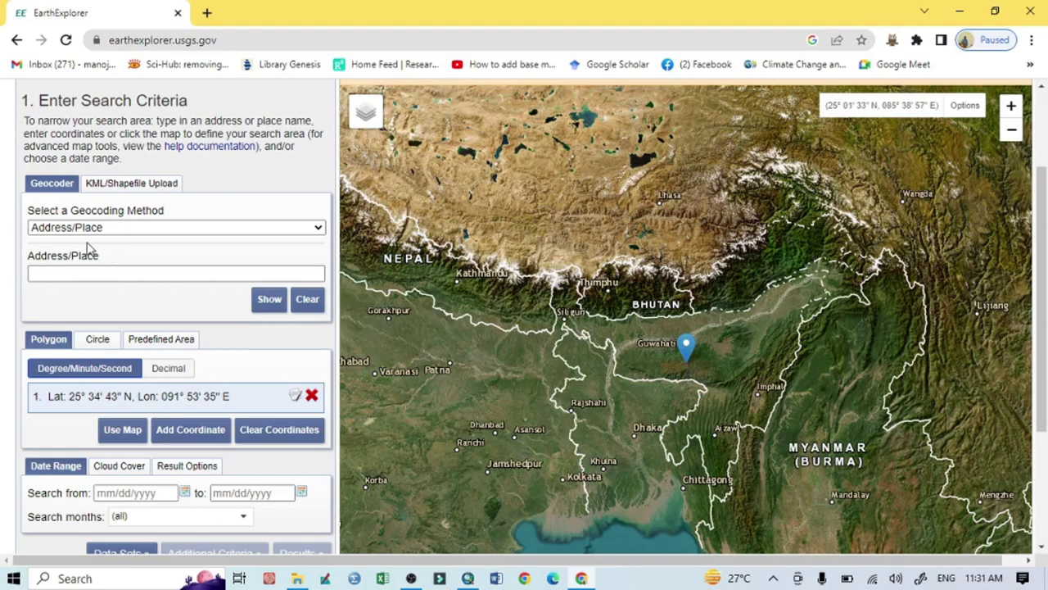
left_click(137, 181)
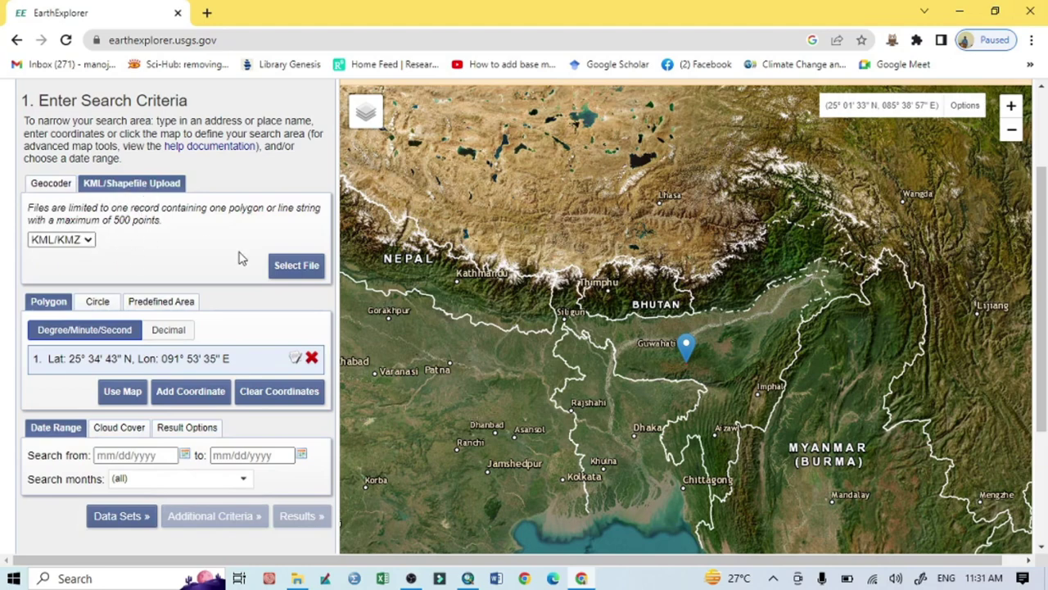
left_click(50, 188)
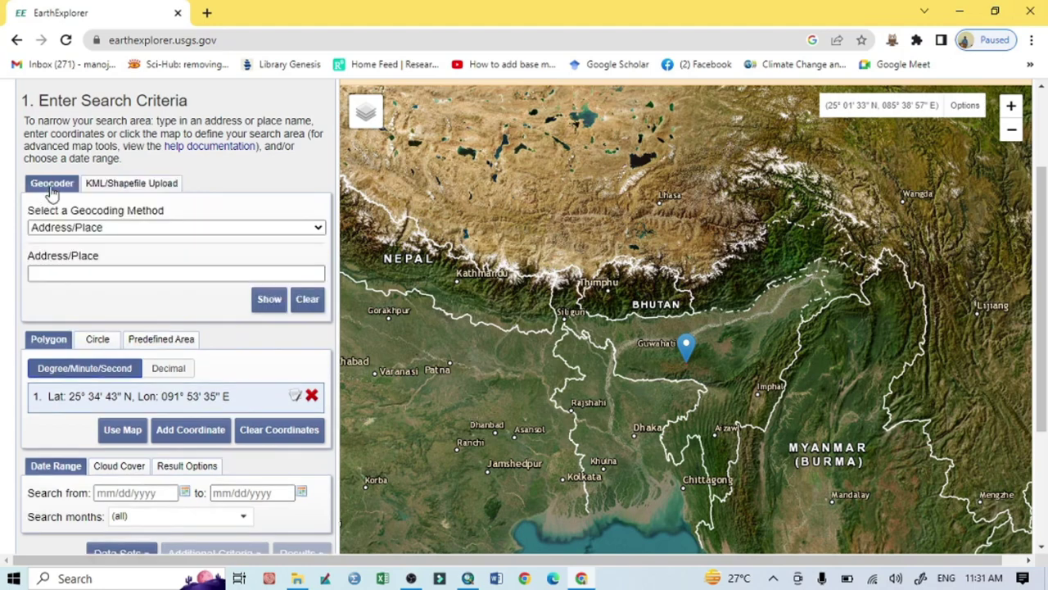
scroll(194, 329, "down", 2)
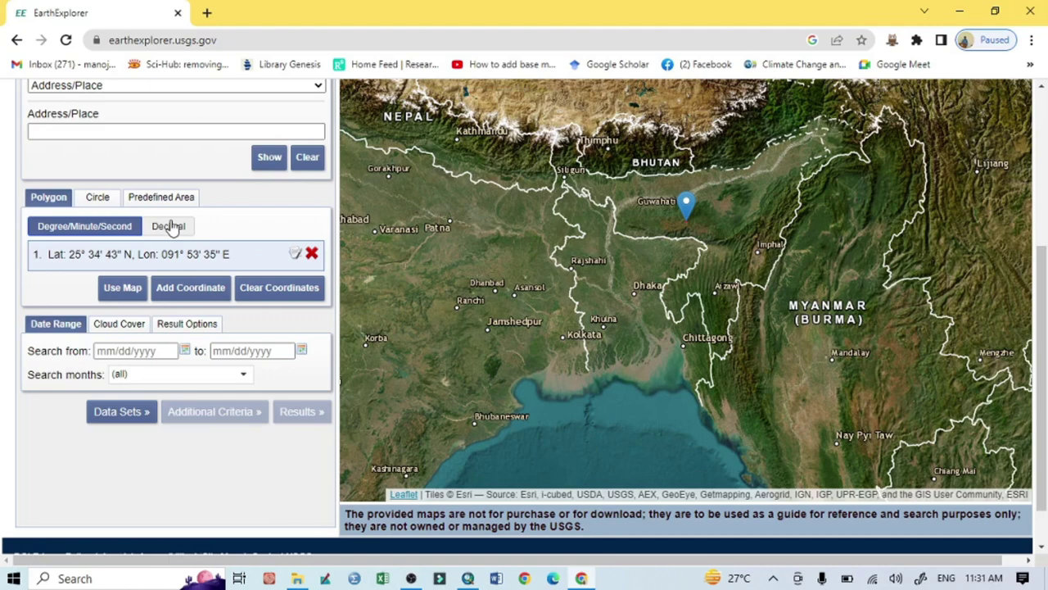
scroll(171, 227, "up", 3)
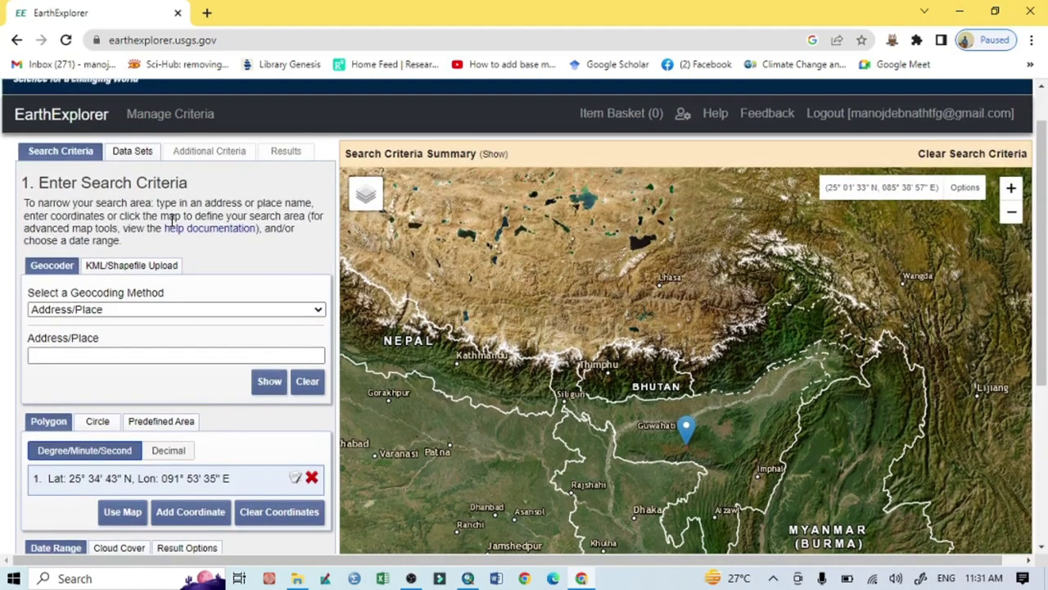
scroll(185, 318, "down", 2)
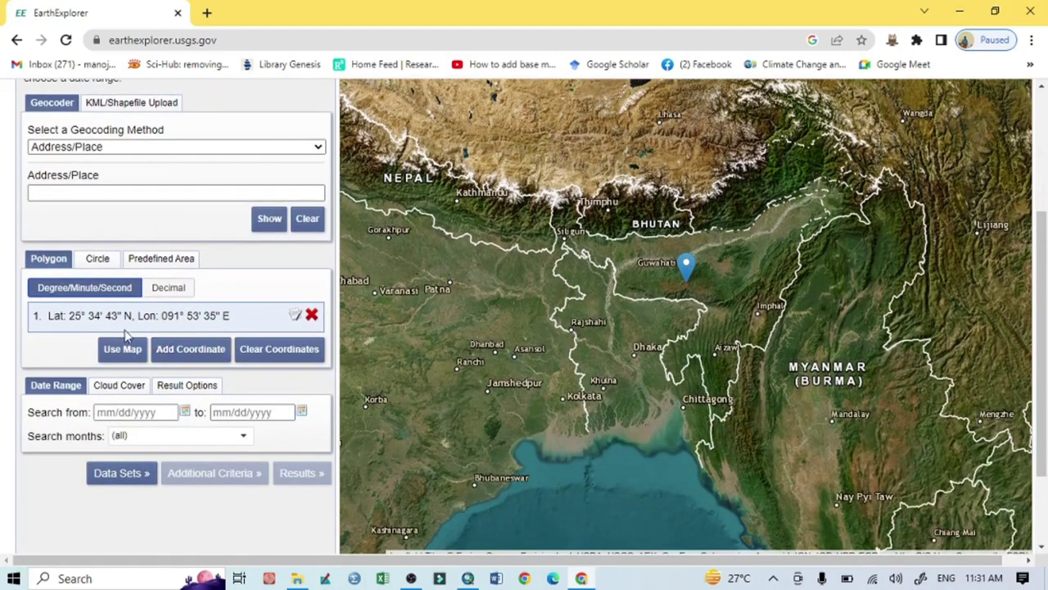
Tick SRTM 1 Arc-Second Global under Digital Elevation > SRTM in the Data Sets list.
left_click(116, 477)
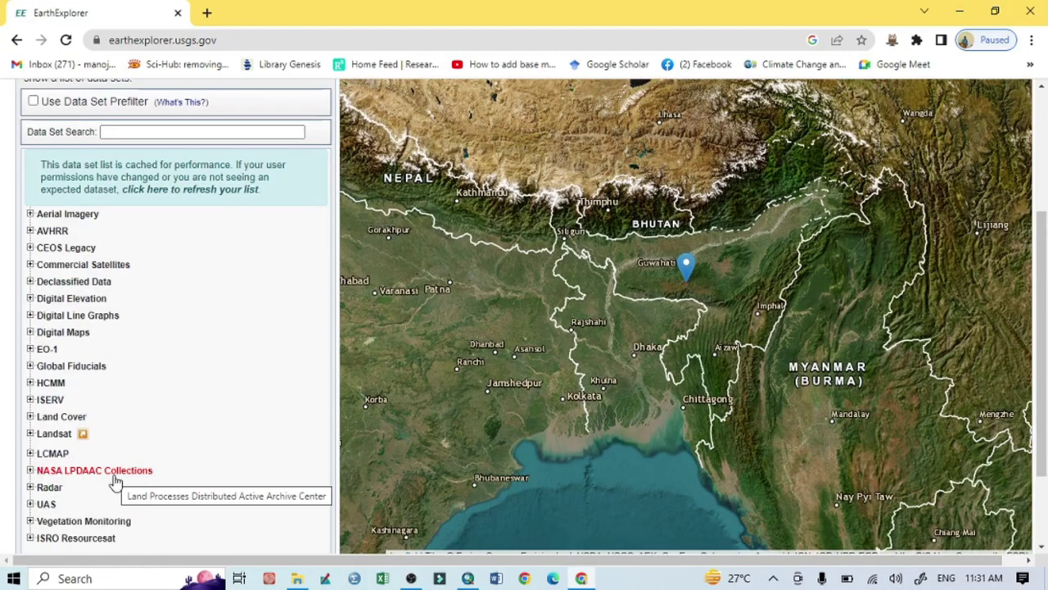
left_click(31, 299)
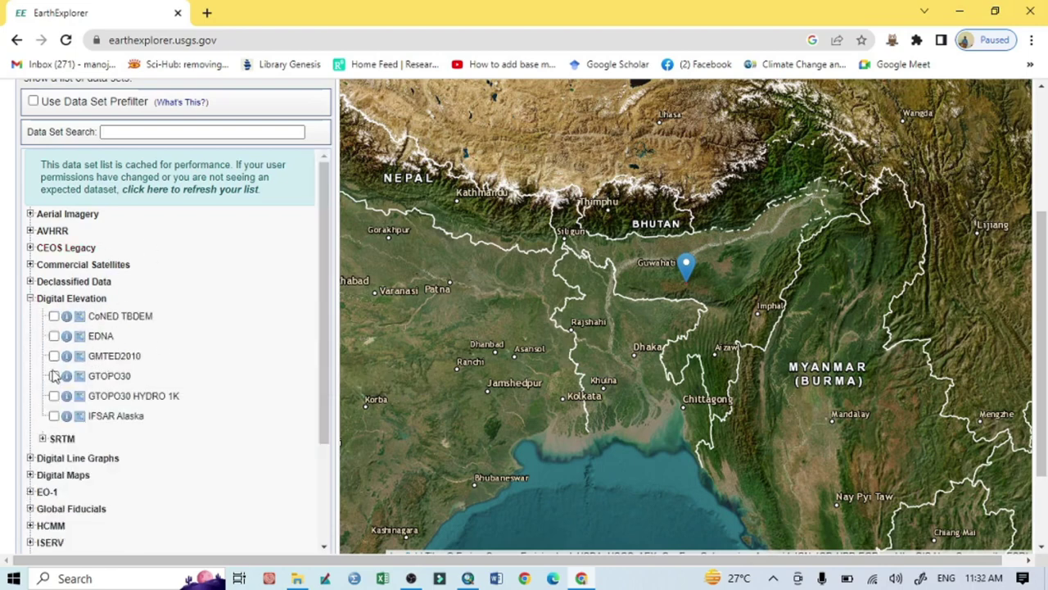
left_click(43, 439)
scroll(250, 438, "down", 1)
scroll(250, 438, "down", 1)
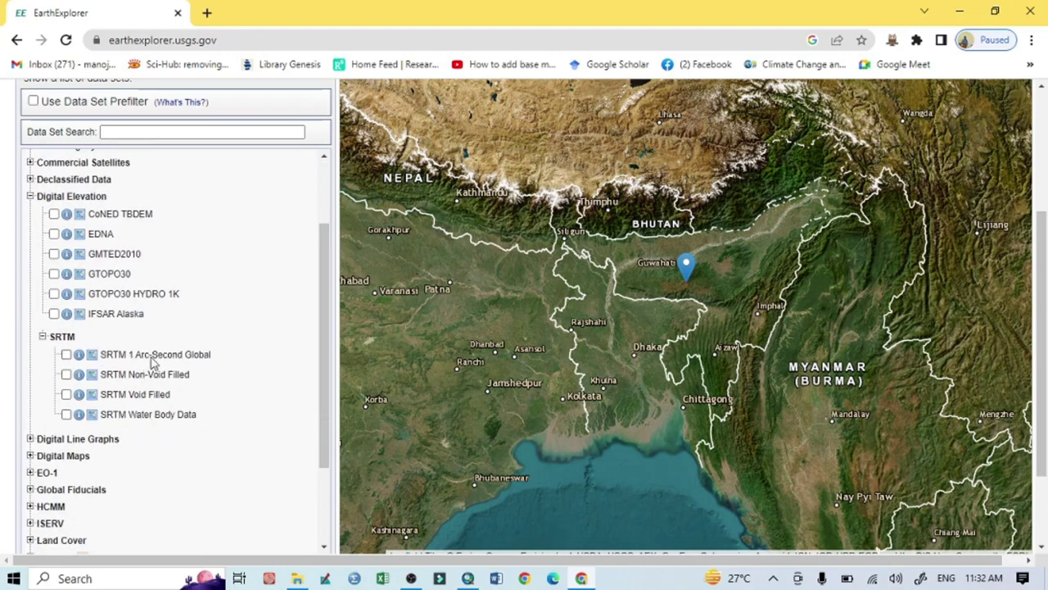
left_click(66, 354)
scroll(166, 362, "down", 3)
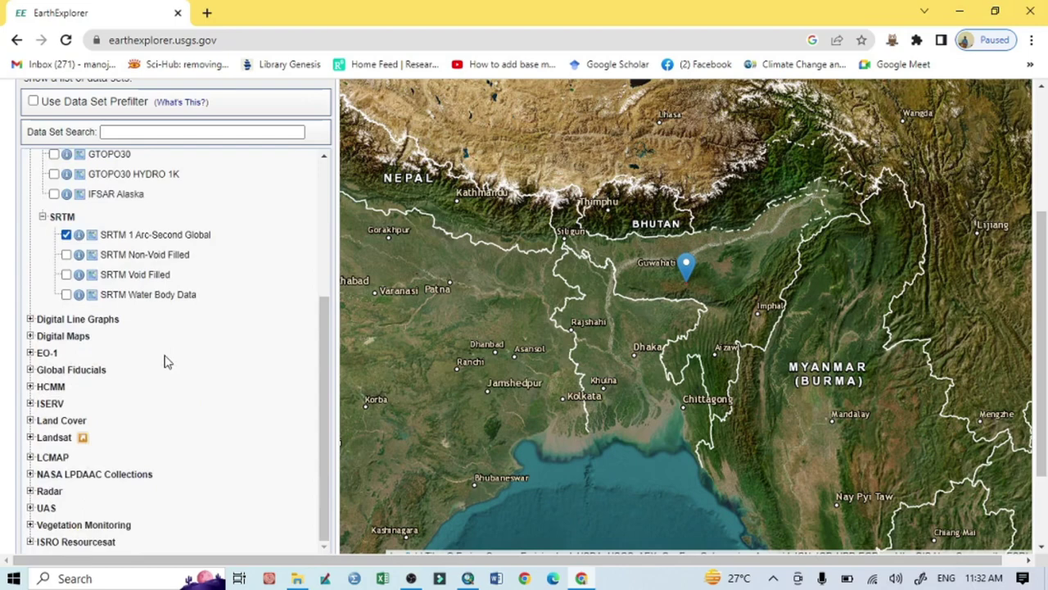
right_click(673, 6)
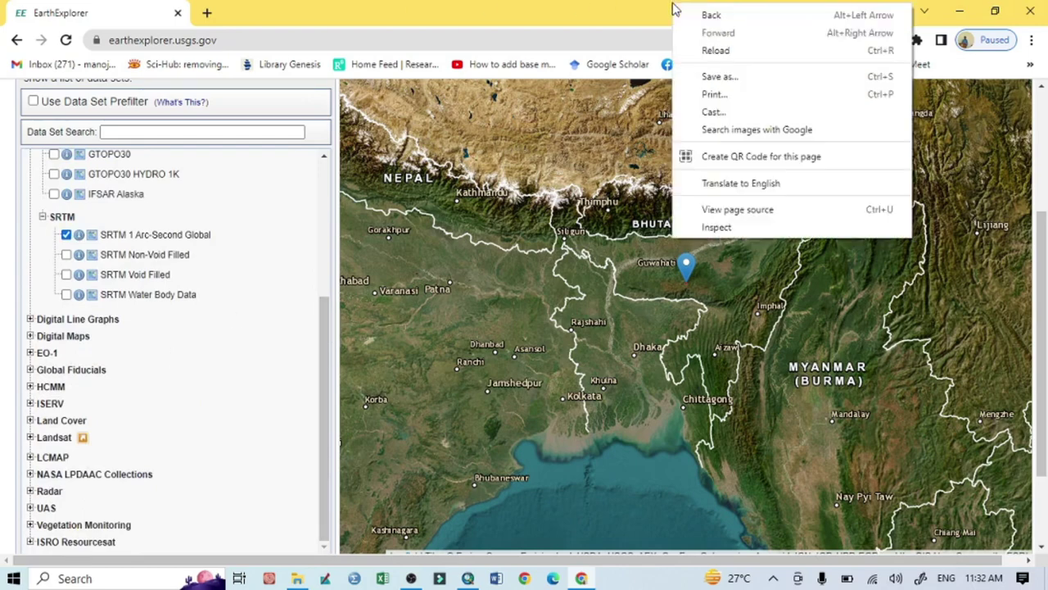
left_click(11, 449)
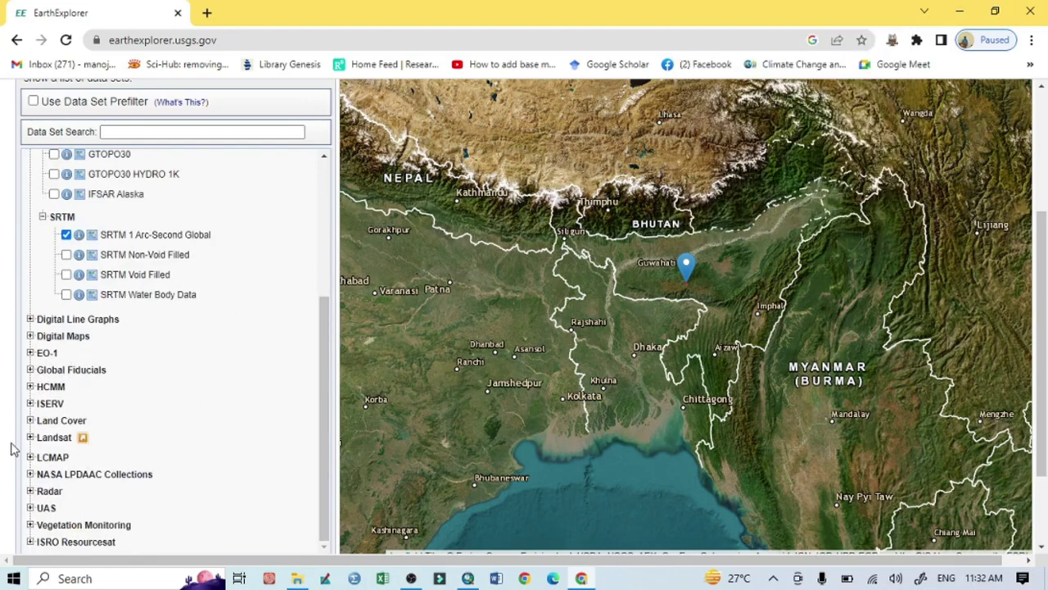
scroll(12, 444, "down", 2)
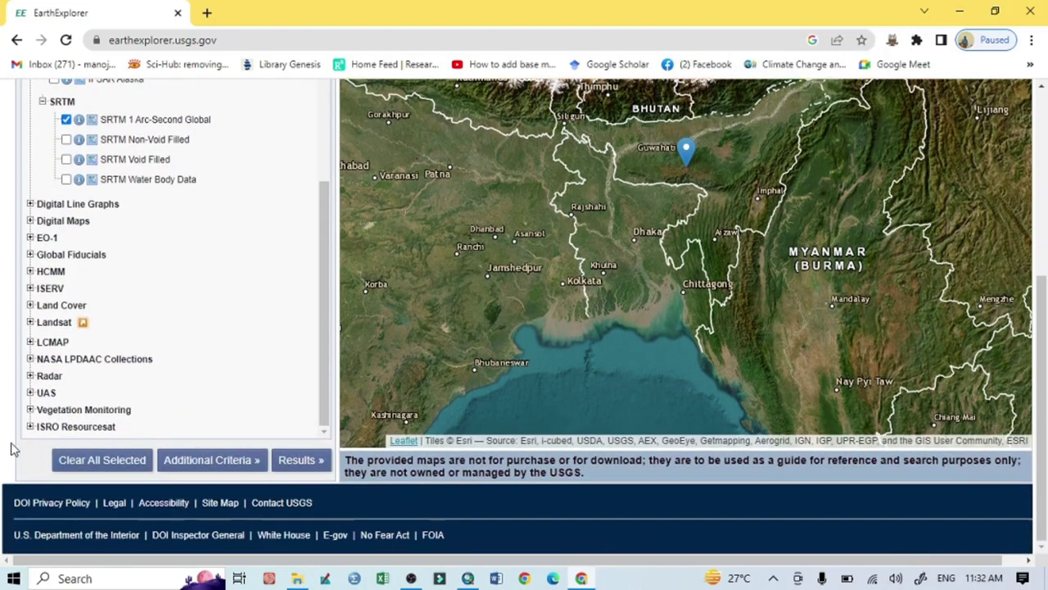
Show the search results and overlay the SRTM1N25E091V3 tile's elevation preview on the map.
left_click(301, 462)
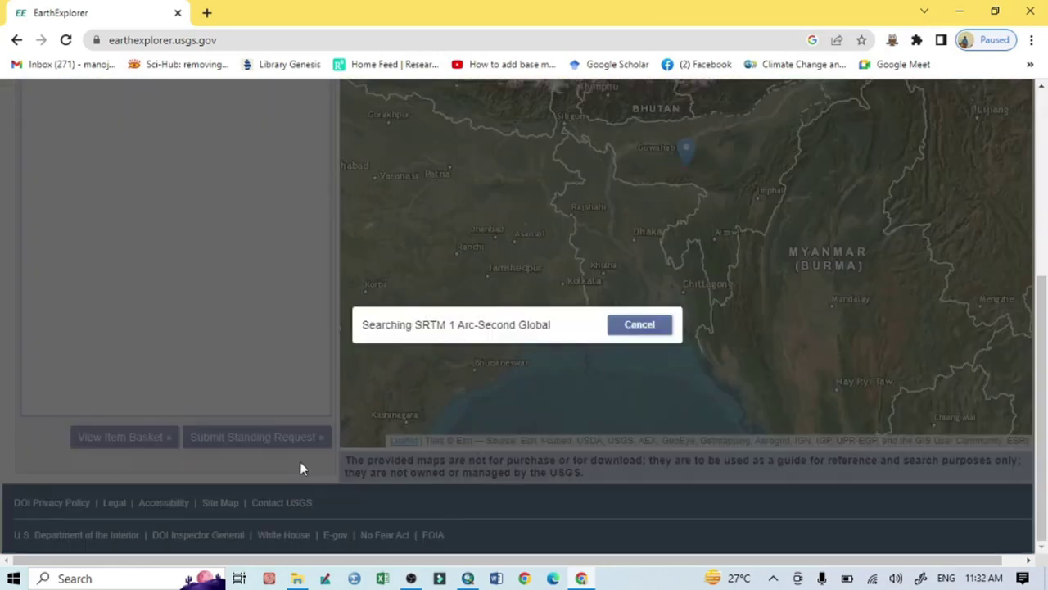
scroll(257, 283, "up", 2)
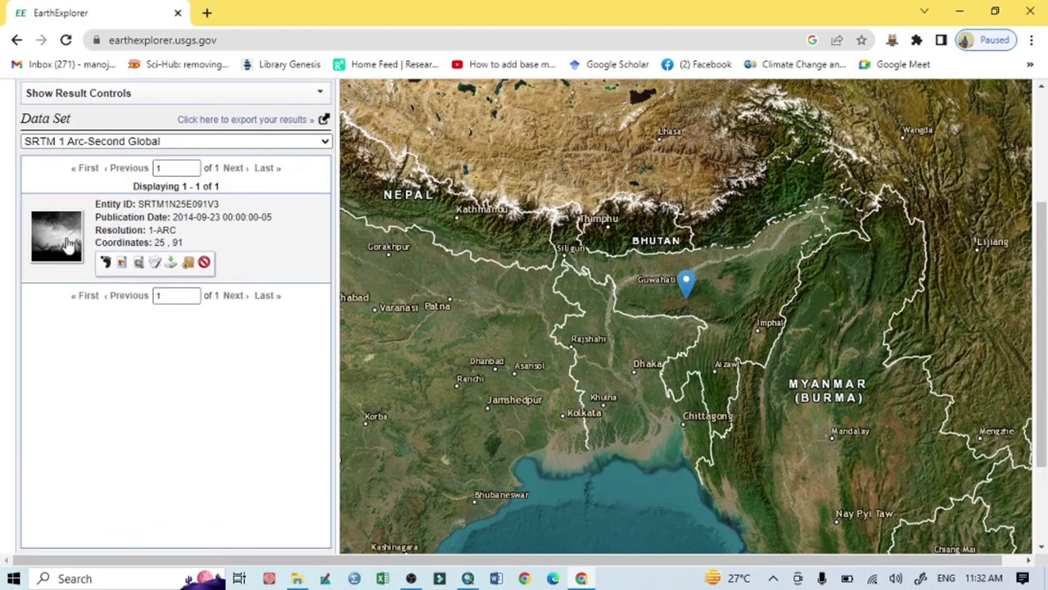
left_click(120, 264)
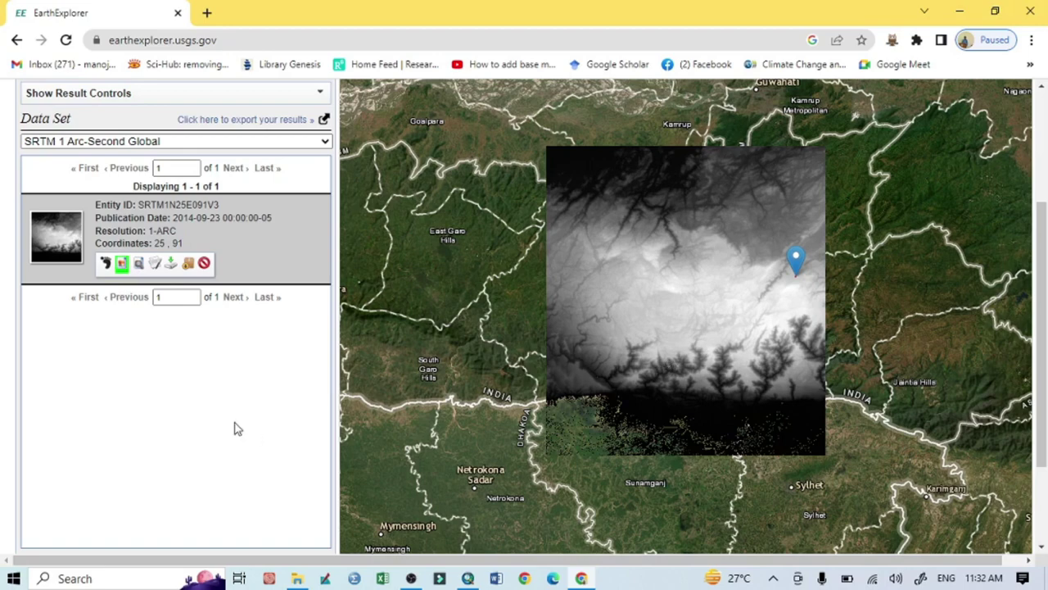
Download the SRTM1N25E091V3 tile in the GeoTIFF 1 Arc-second format (24.76 MiB).
left_click(172, 265)
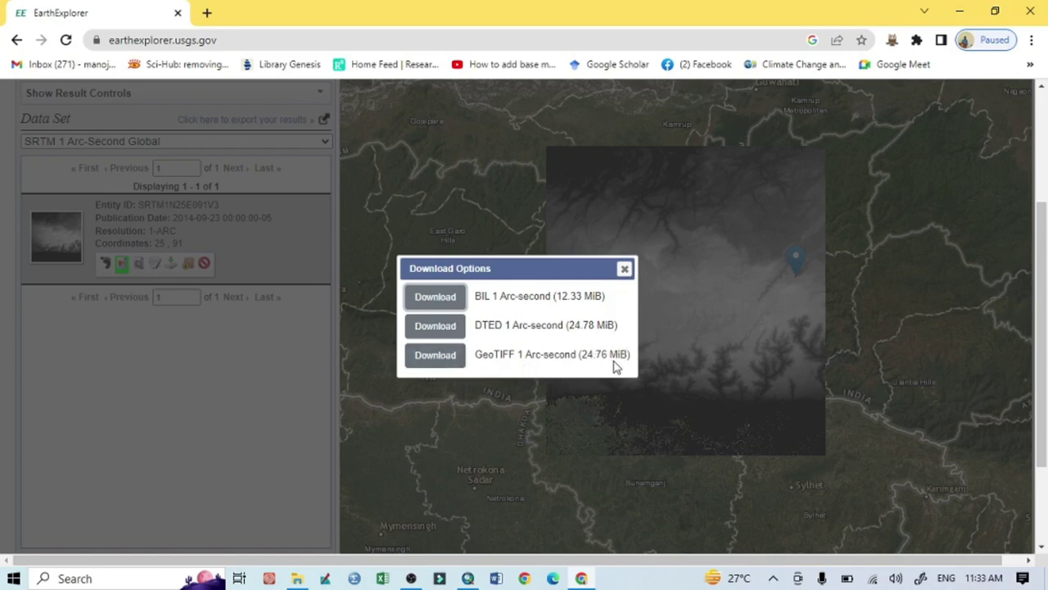
left_click(427, 358)
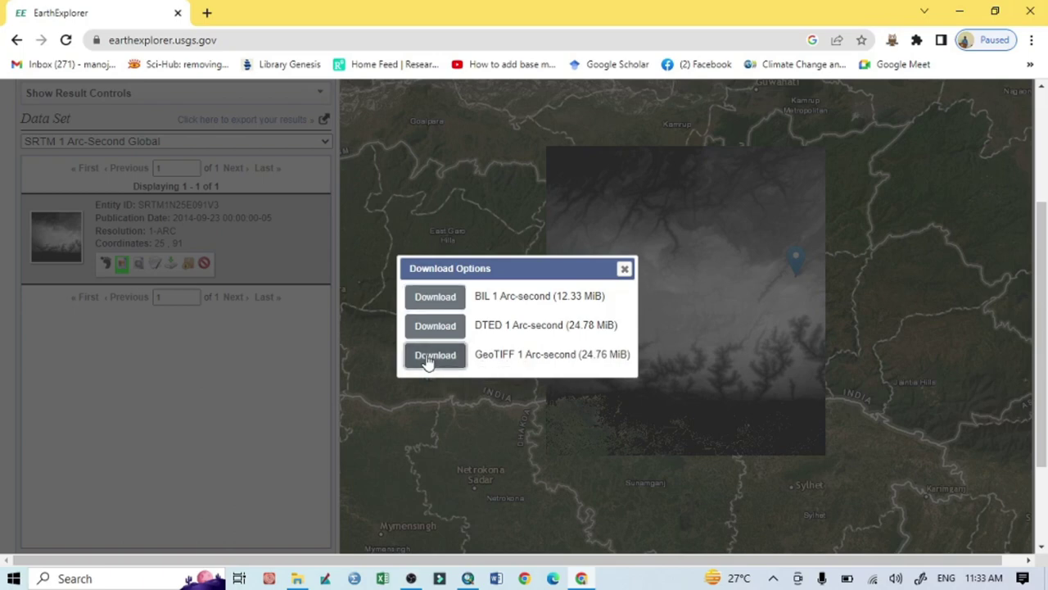
left_click(427, 357)
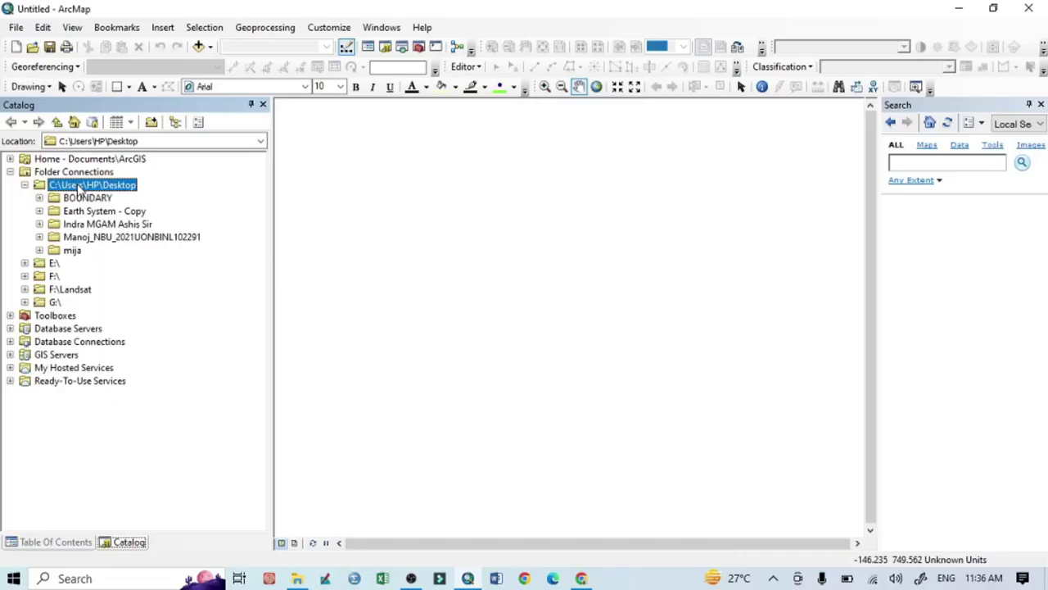
Refresh the Desktop connection in Catalog and drag n25_e091_1arc_v3.tif from SRTM into the map.
right_click(81, 187)
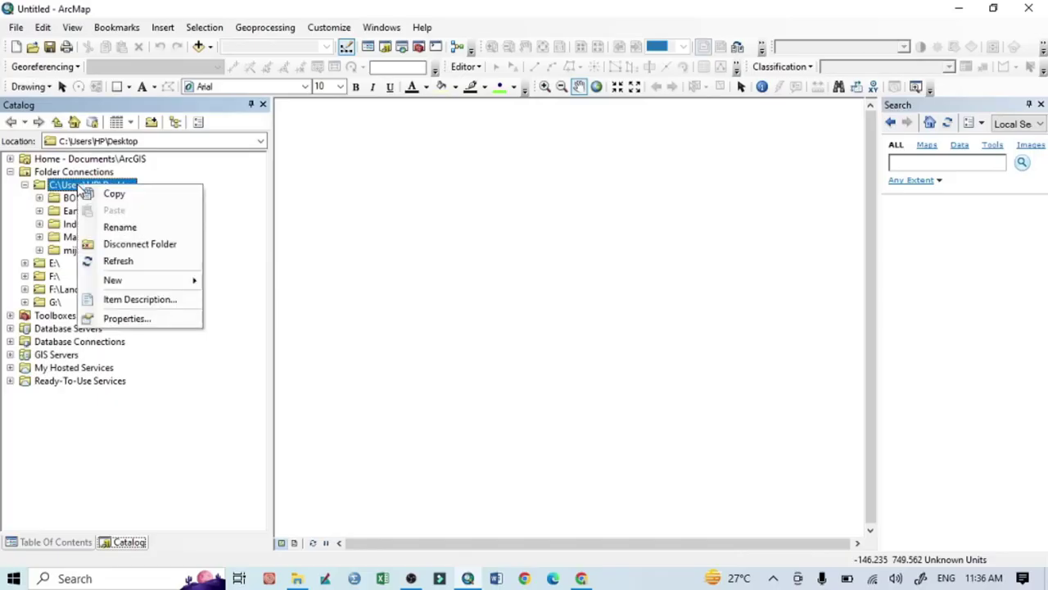
left_click(121, 262)
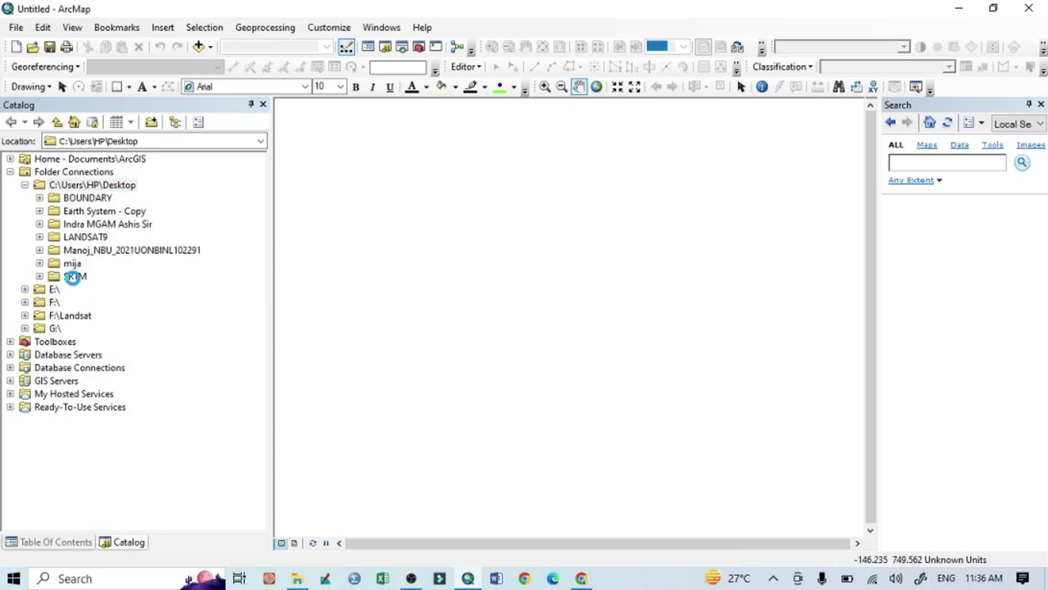
left_click(91, 293)
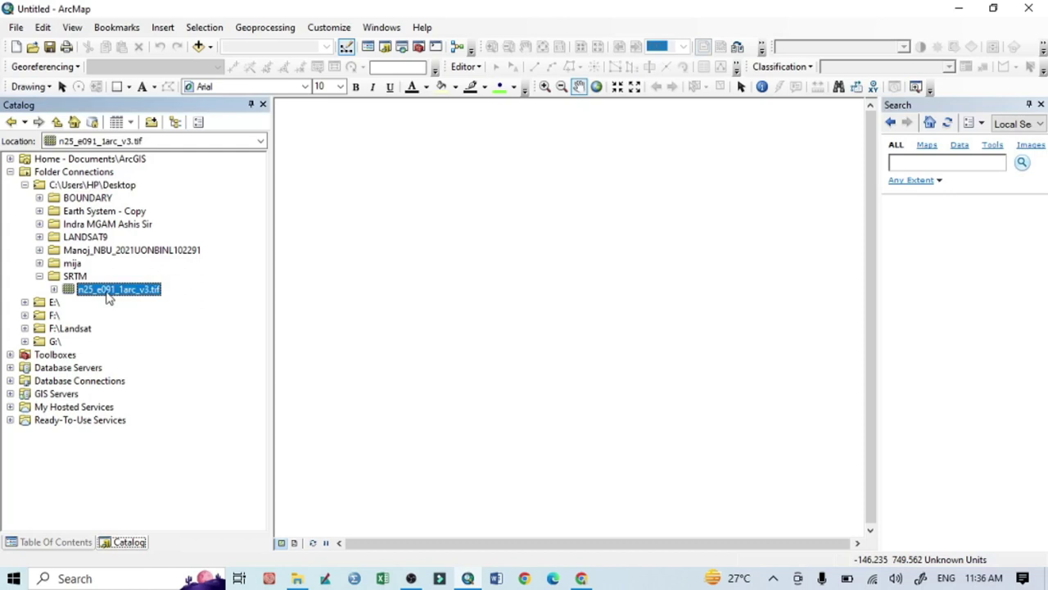
left_click_drag(108, 299, 426, 300)
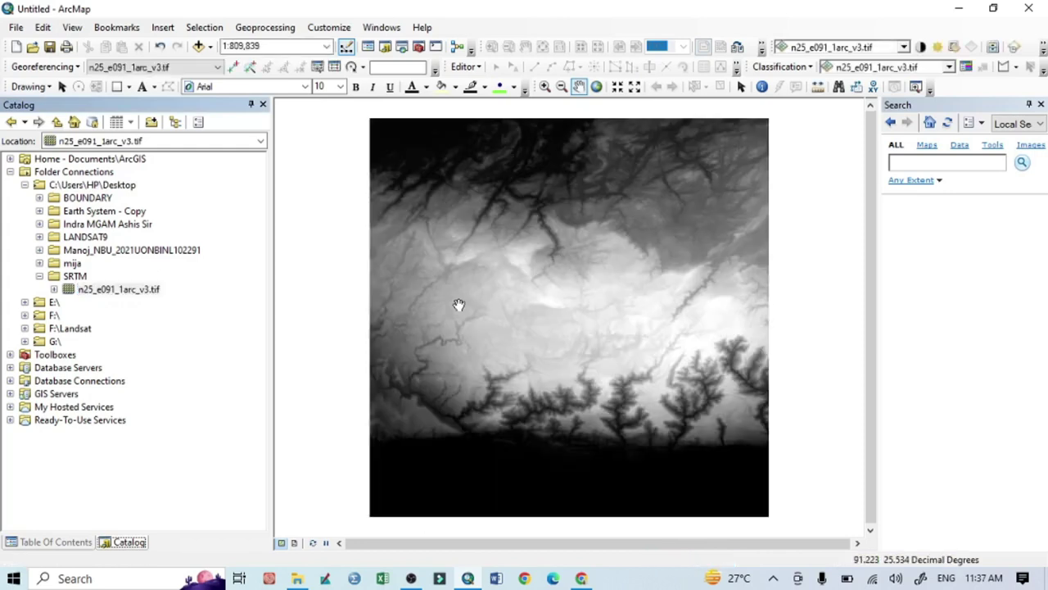
left_click(38, 544)
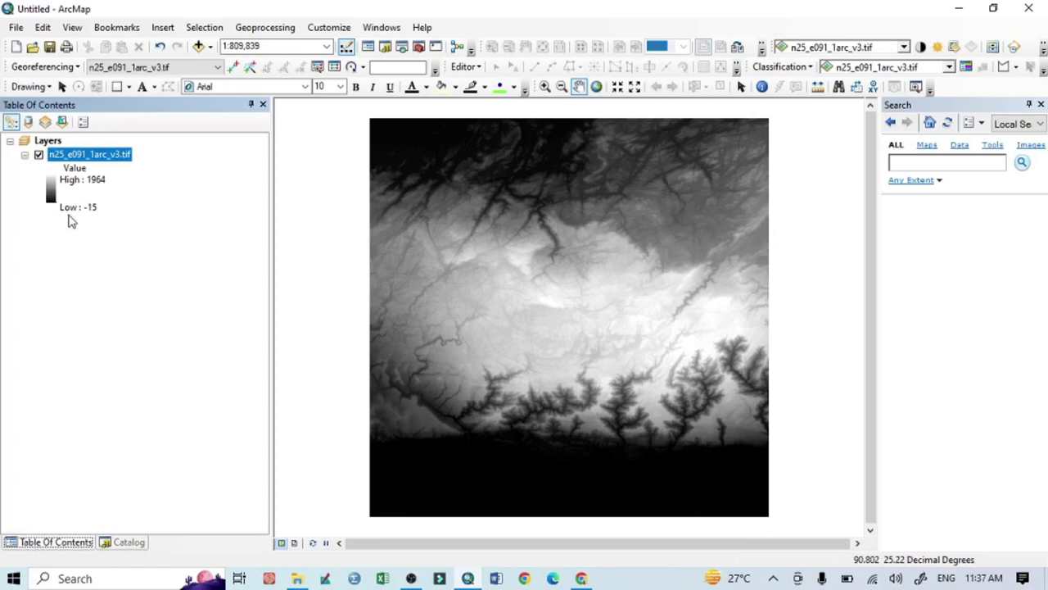
Apply the green-yellow-red color ramp in the elevation layer's Symbology properties.
double_click(96, 155)
right_click(97, 155)
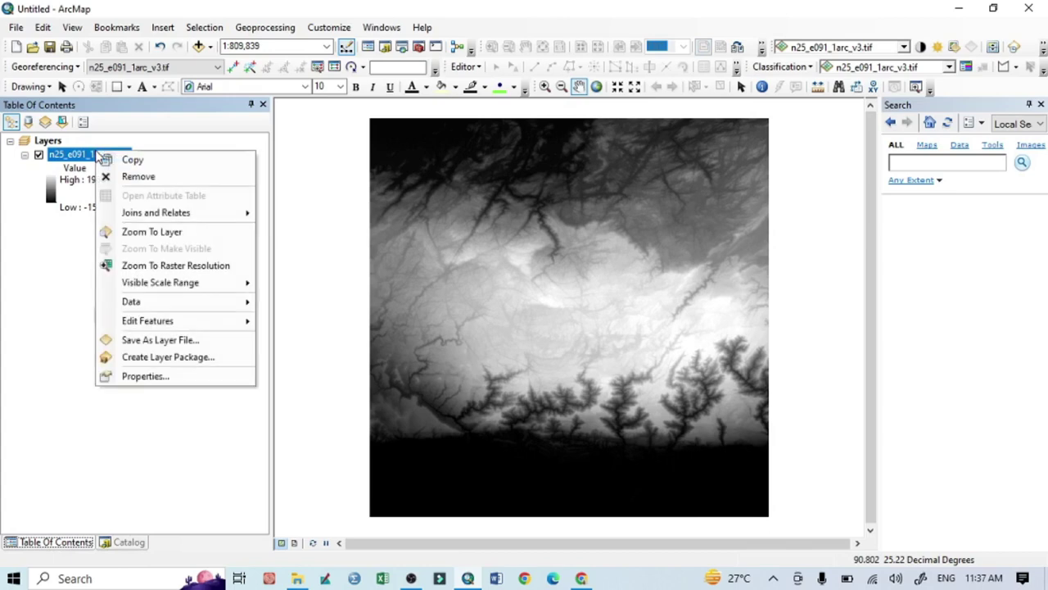
left_click(156, 375)
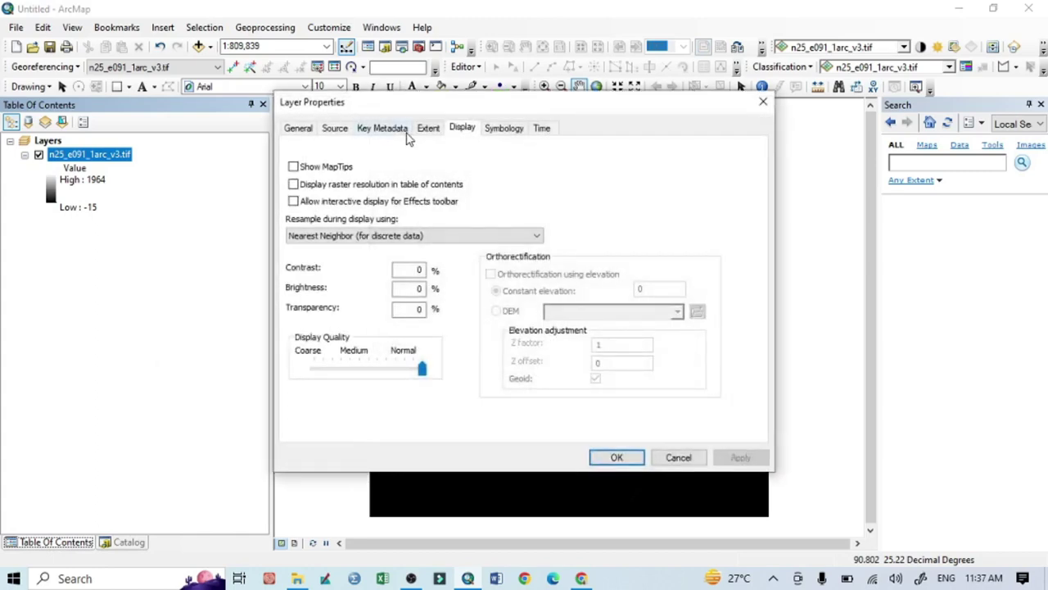
left_click(510, 128)
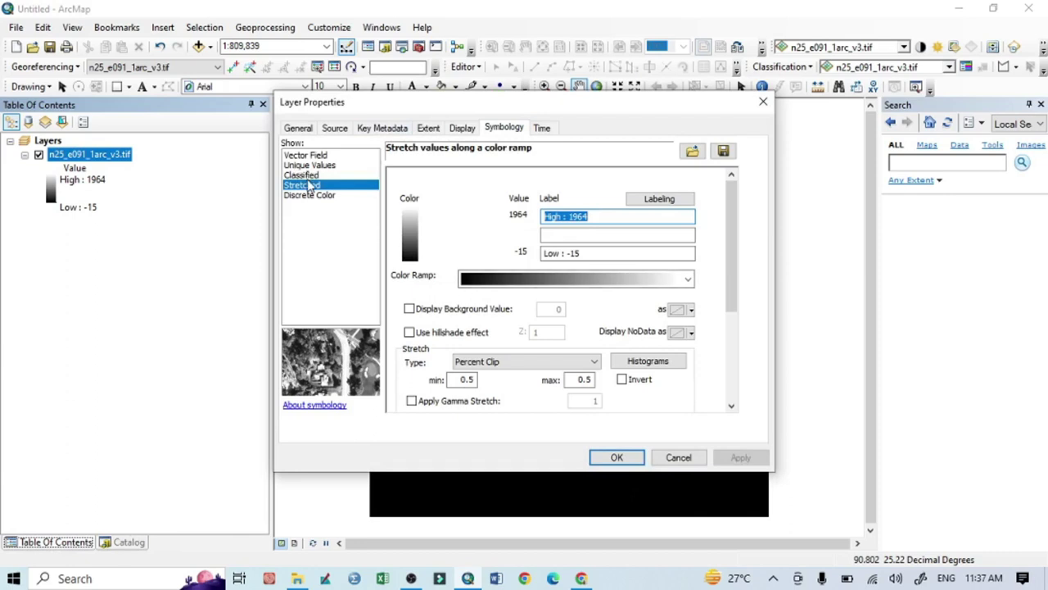
left_click(689, 279)
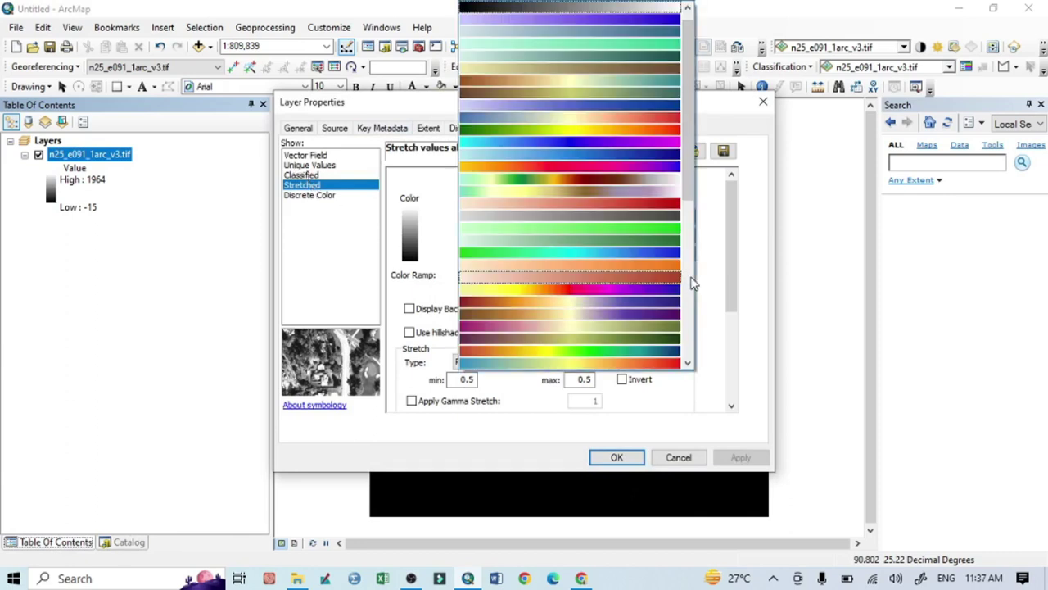
left_click(659, 129)
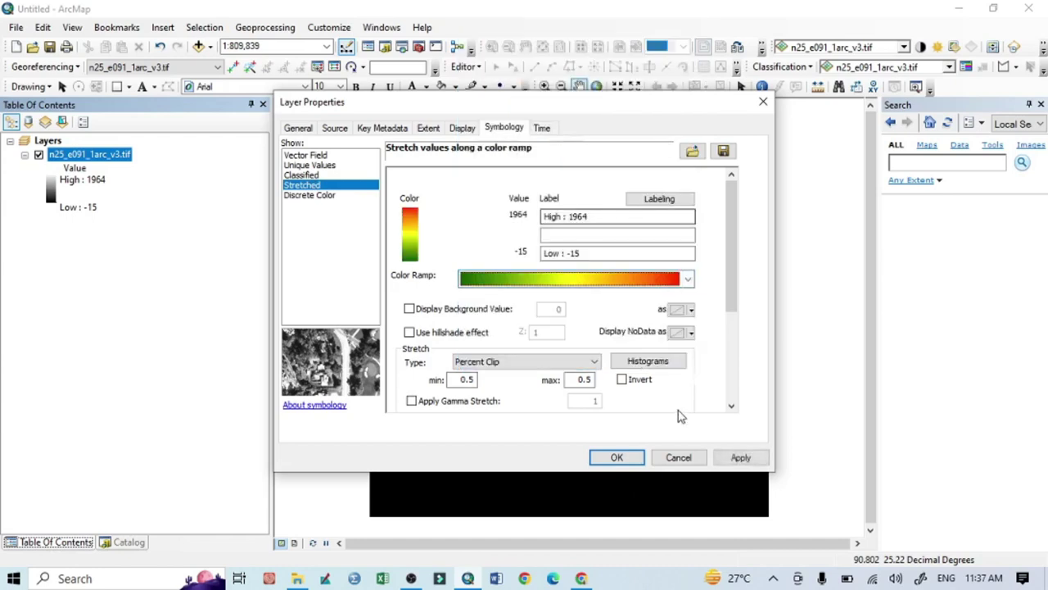
left_click(741, 457)
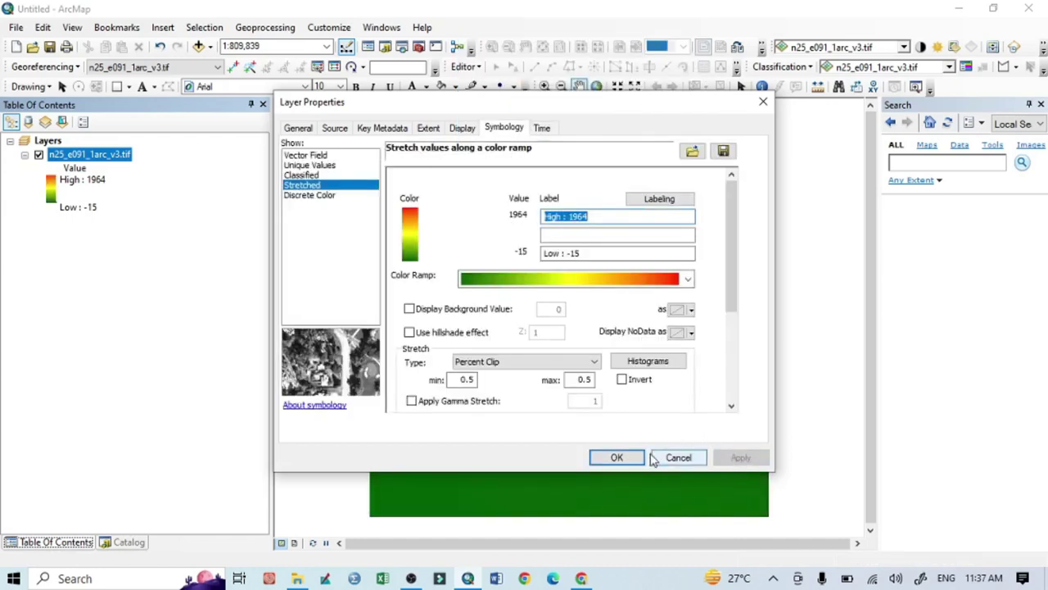
left_click(617, 457)
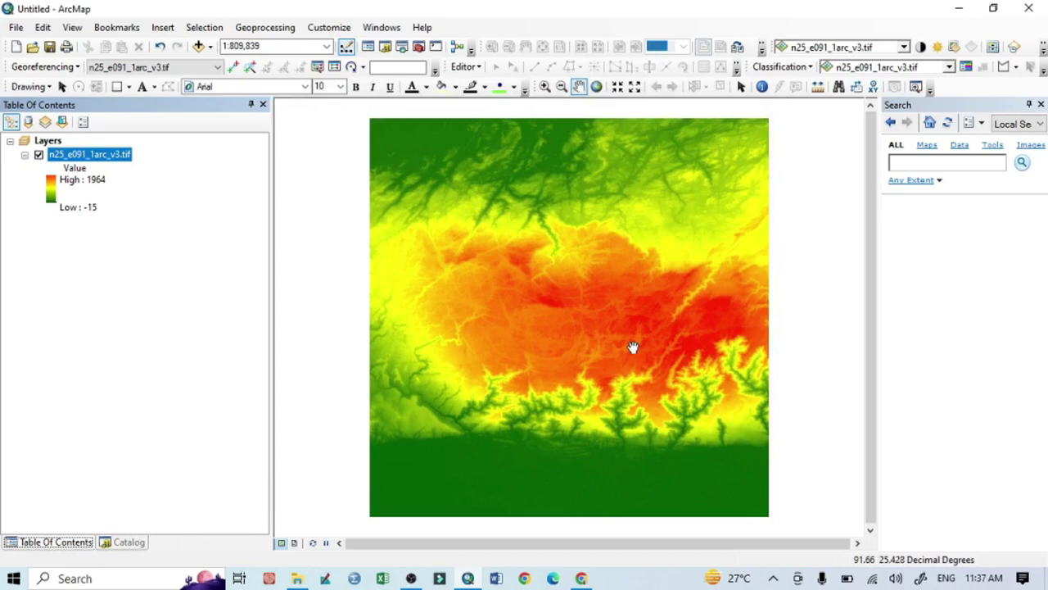